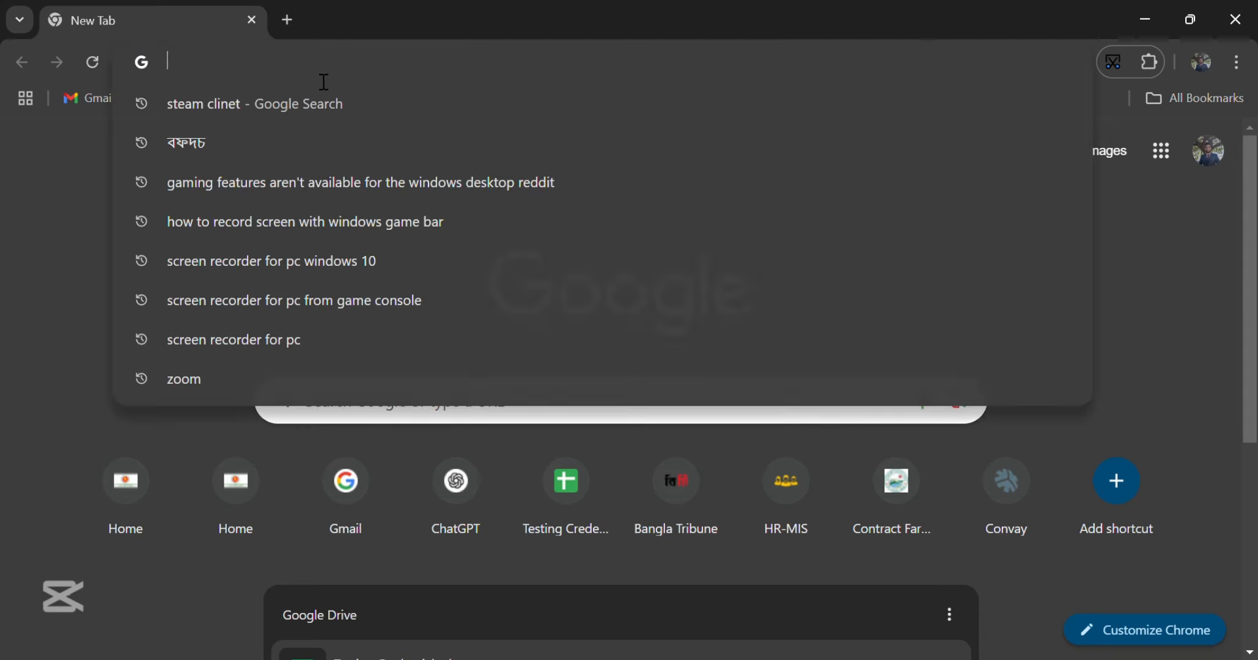
- Load eservices.mofl.gov.bd in Chrome from the address-bar autocomplete suggestion
type("es")
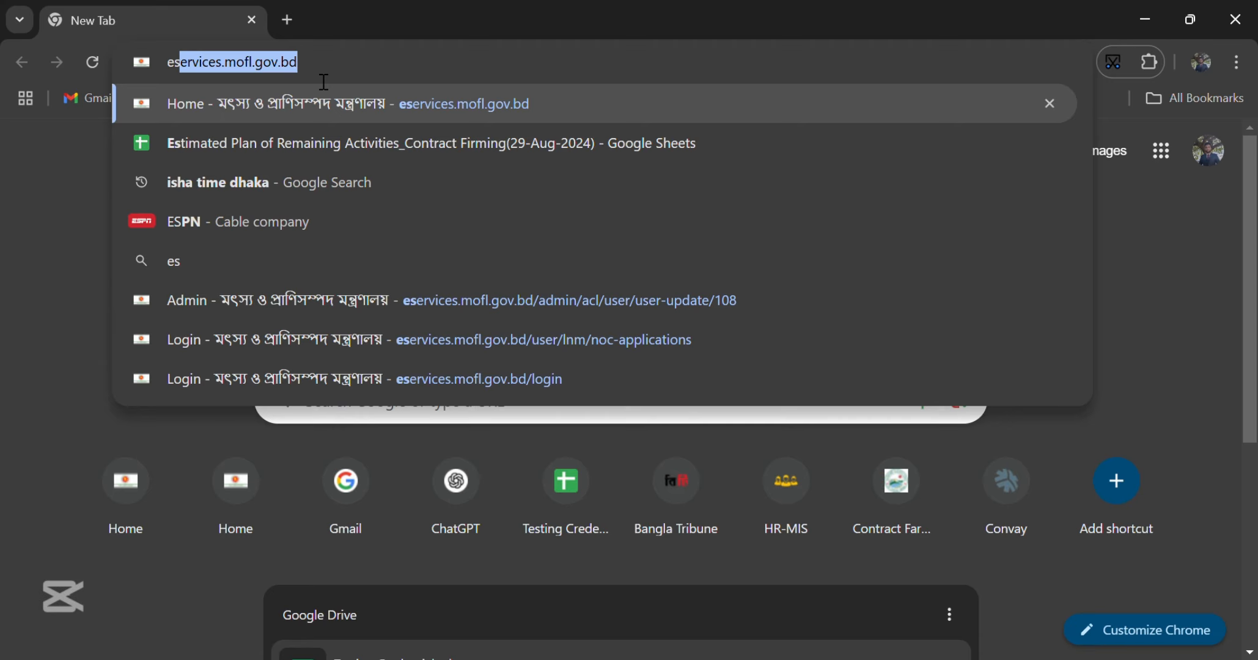
key("Return")
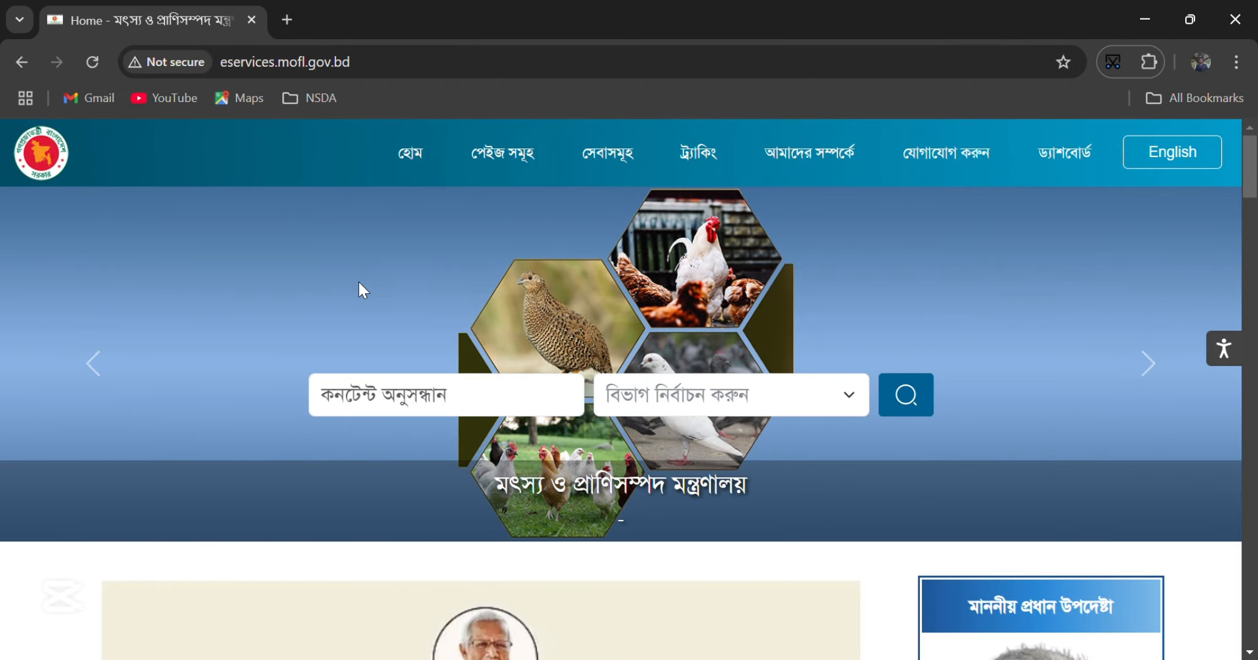
- From the dashboard, sign out of the account through the avatar menu and confirm
scroll(967, 245, "down", 6)
scroll(966, 292, "up", 6)
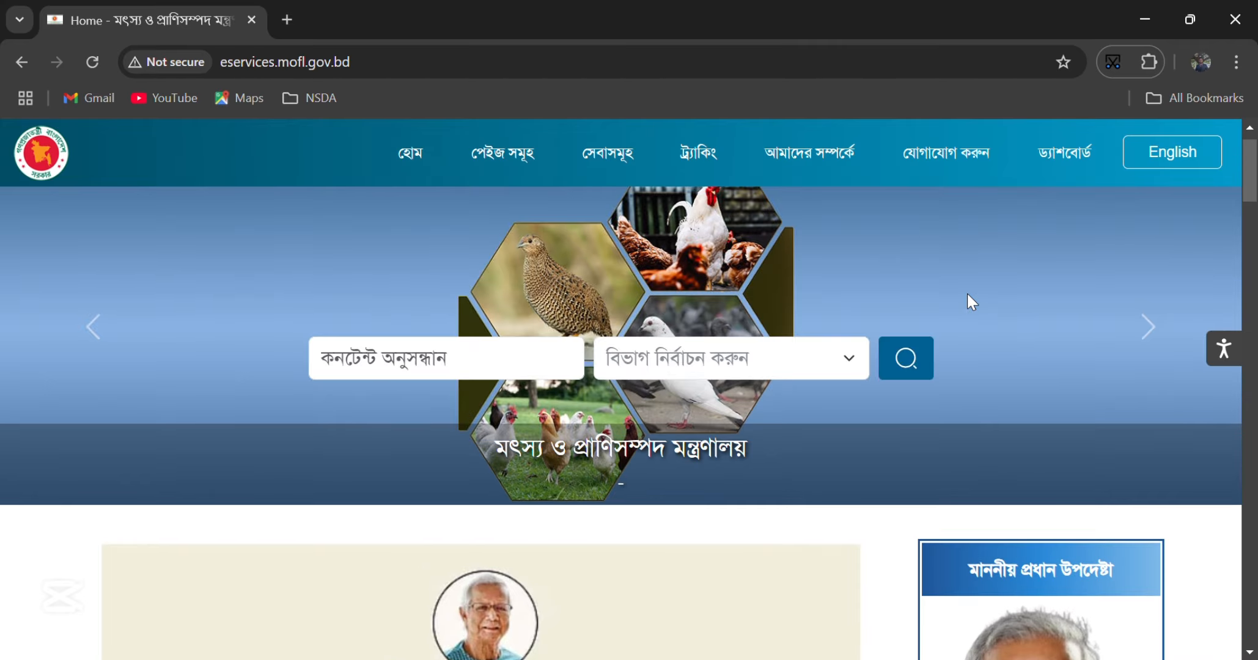
left_click(1080, 171)
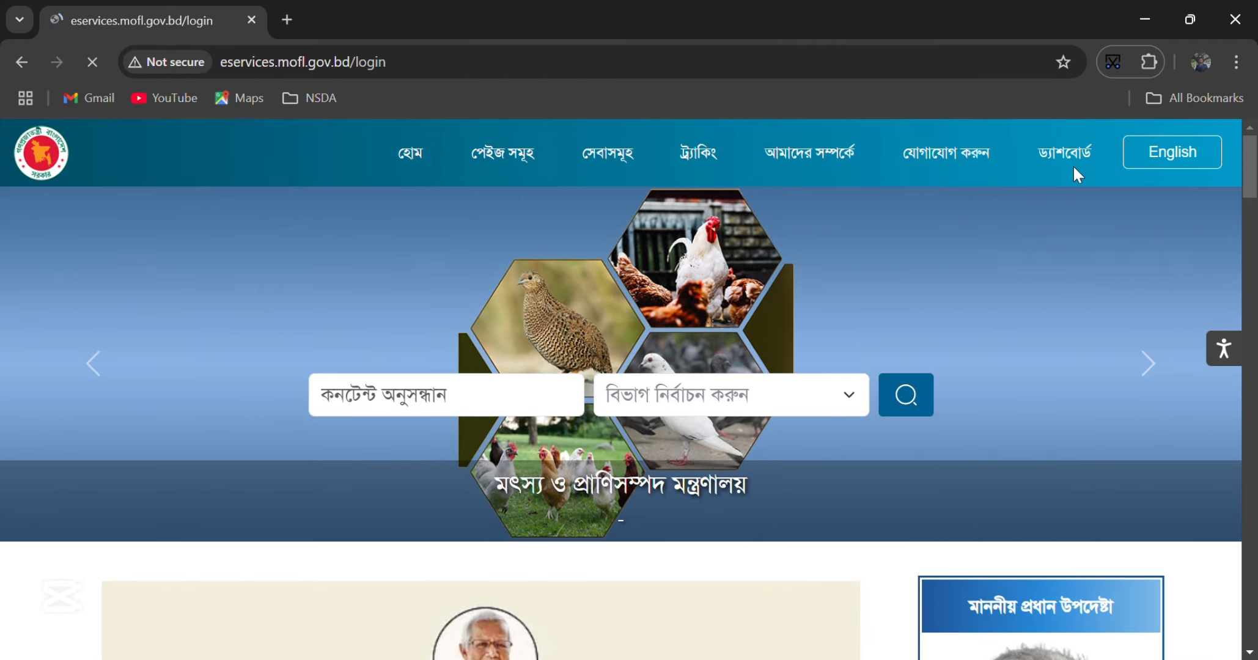
left_click(1177, 194)
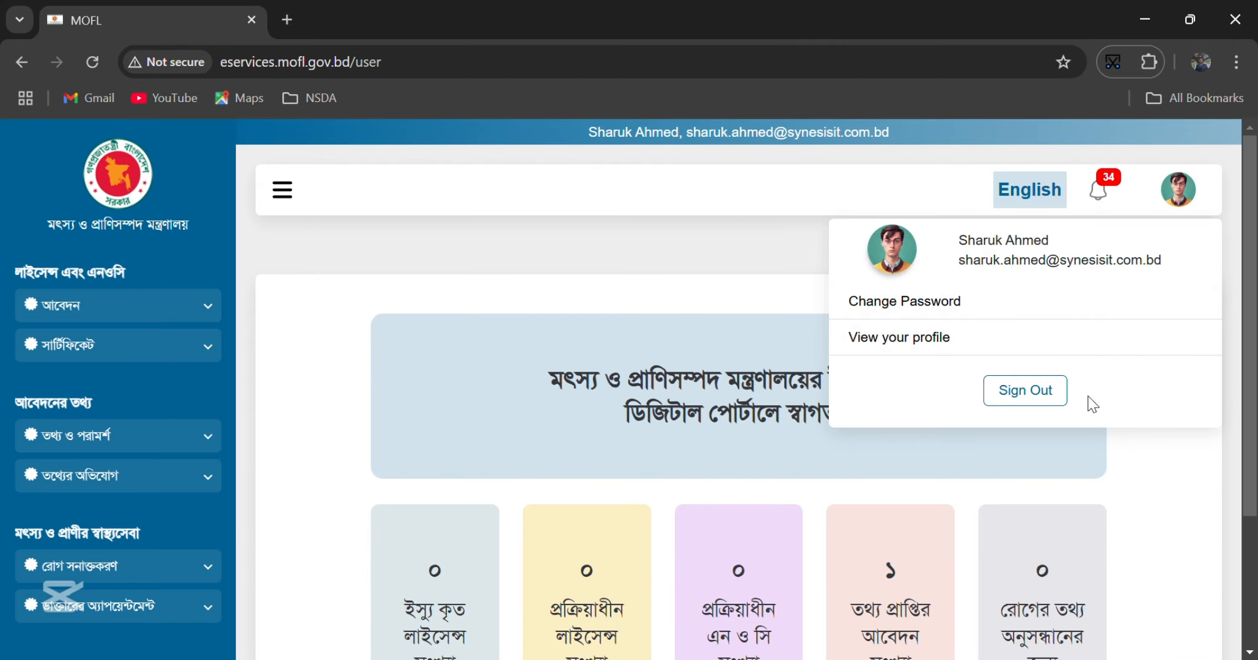
left_click(1025, 391)
left_click(815, 289)
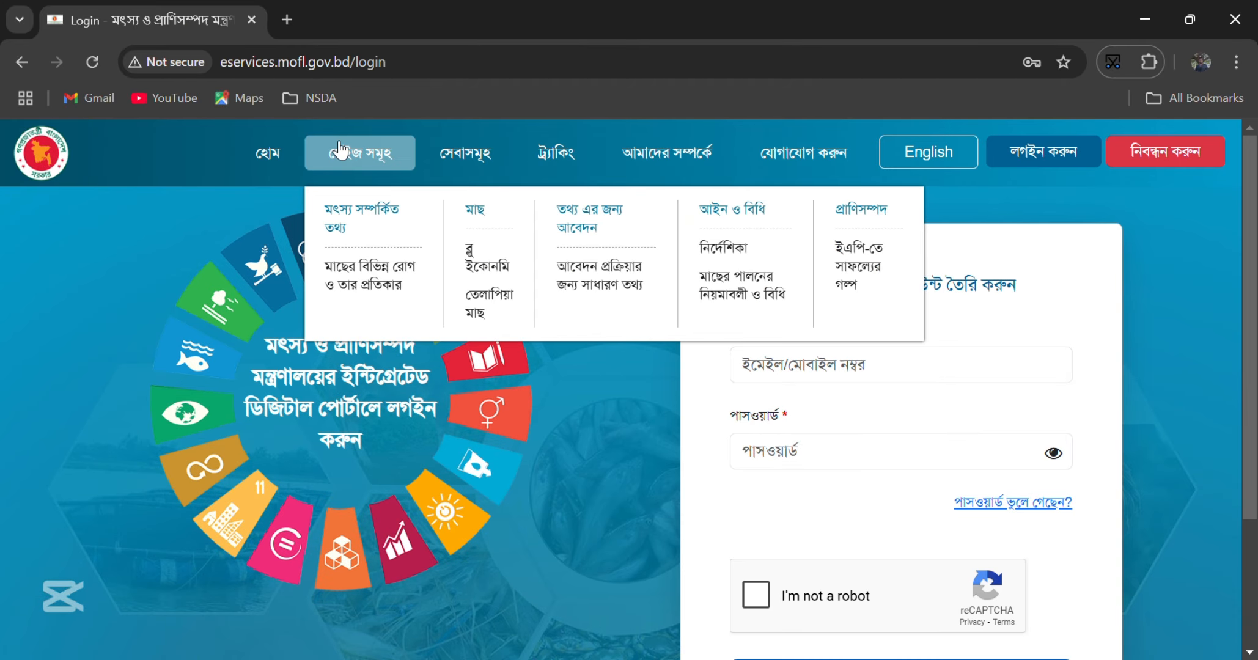
- Go to the login page and autofill the saved account's credentials
left_click(273, 161)
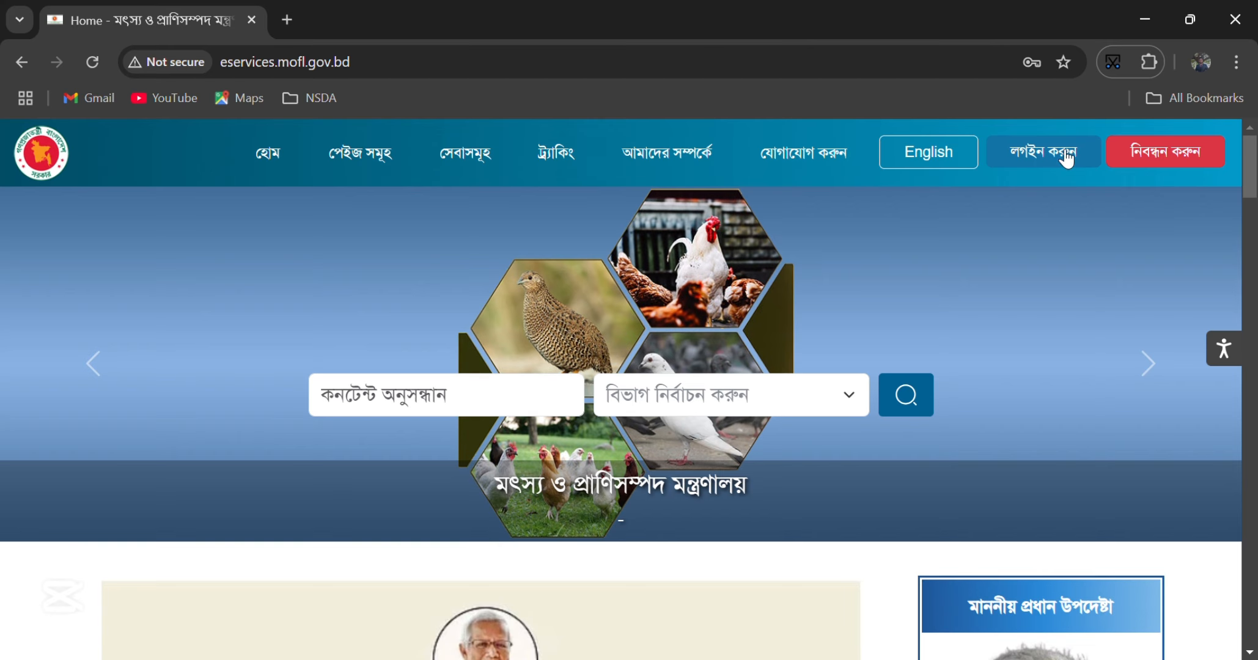
left_click(1068, 157)
left_click(929, 368)
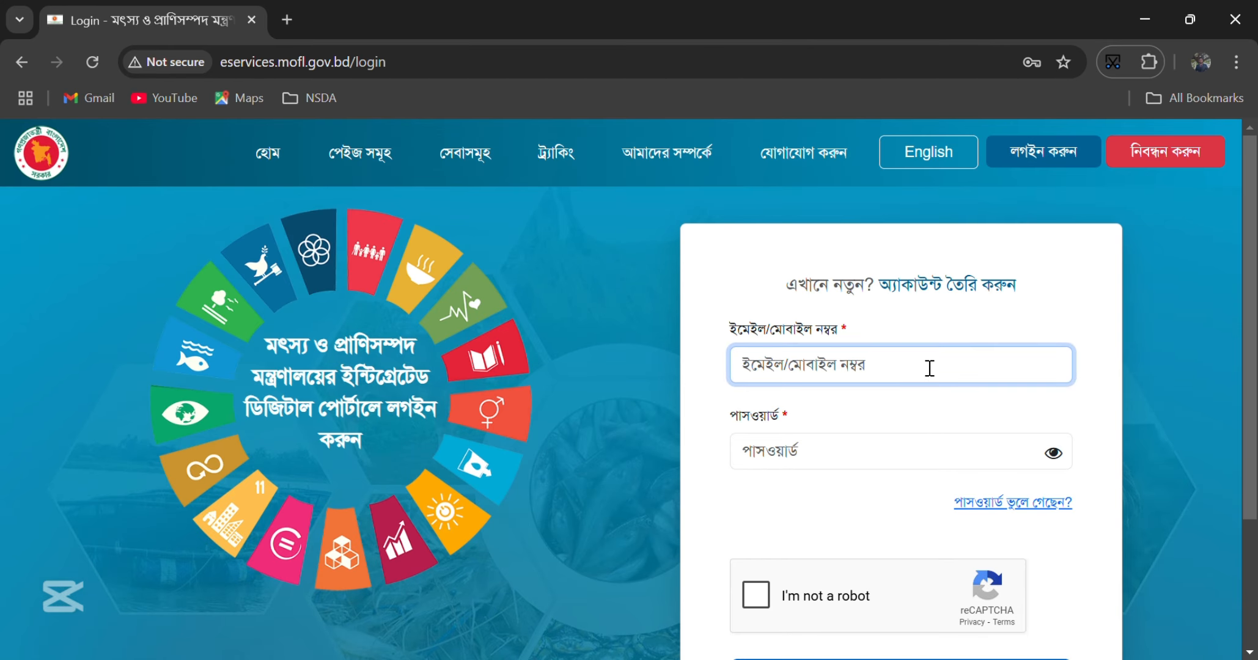
left_click(620, 150)
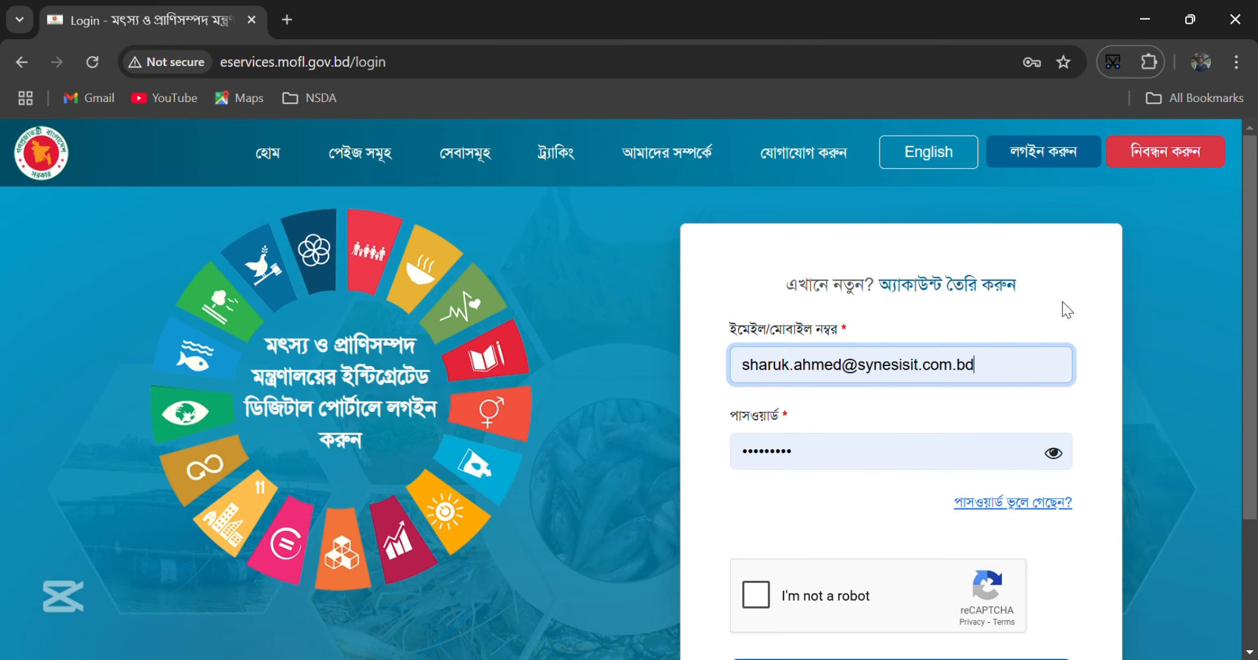
scroll(803, 488, "down", 2)
- Pass the reCAPTCHA bicycle challenge and log in with প্রবেশ করুন
left_click(758, 499)
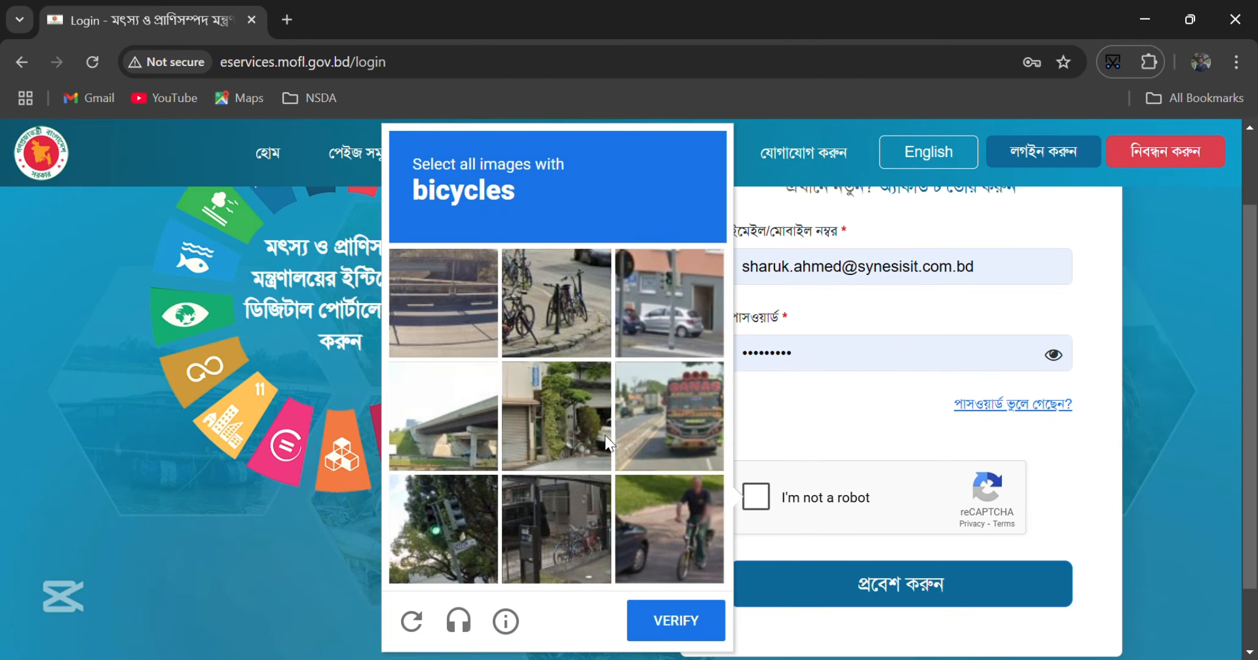
left_click(556, 303)
left_click(557, 529)
left_click(659, 553)
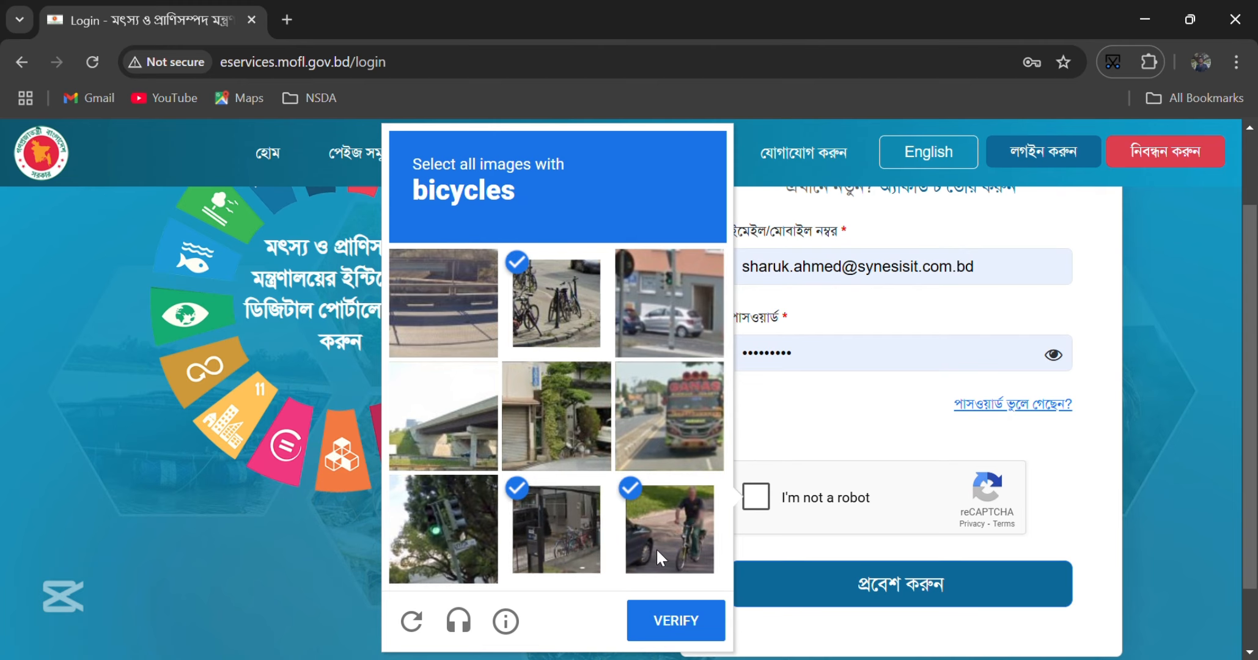
left_click(720, 636)
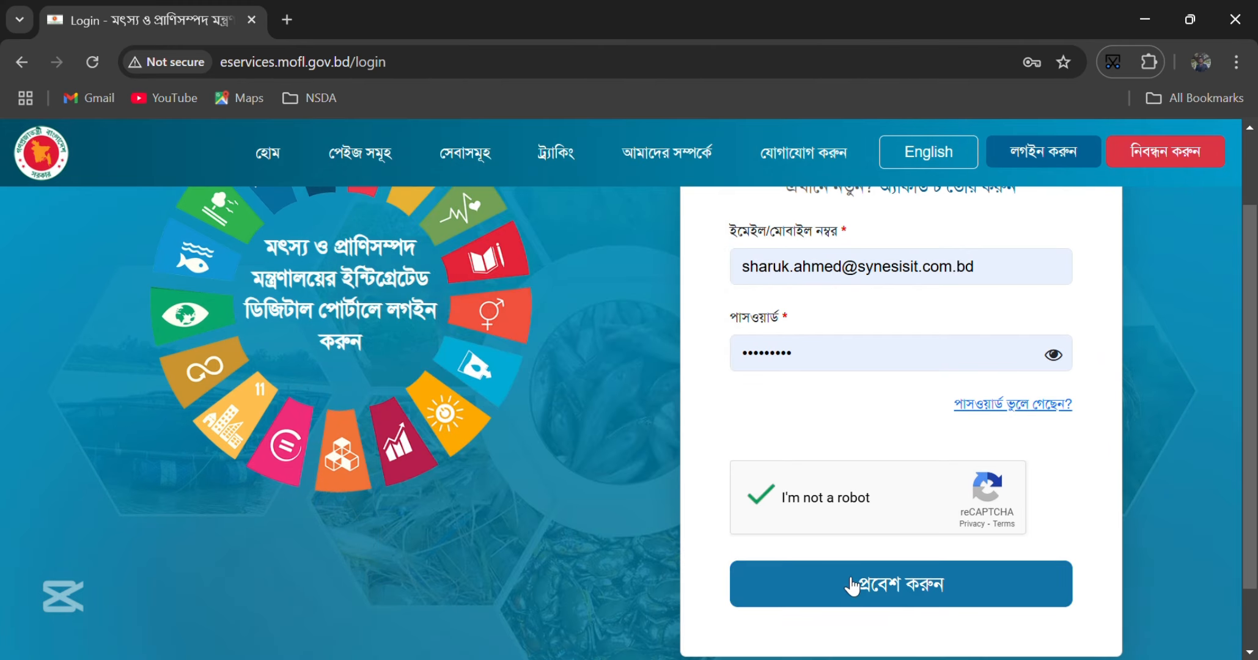
left_click(850, 588)
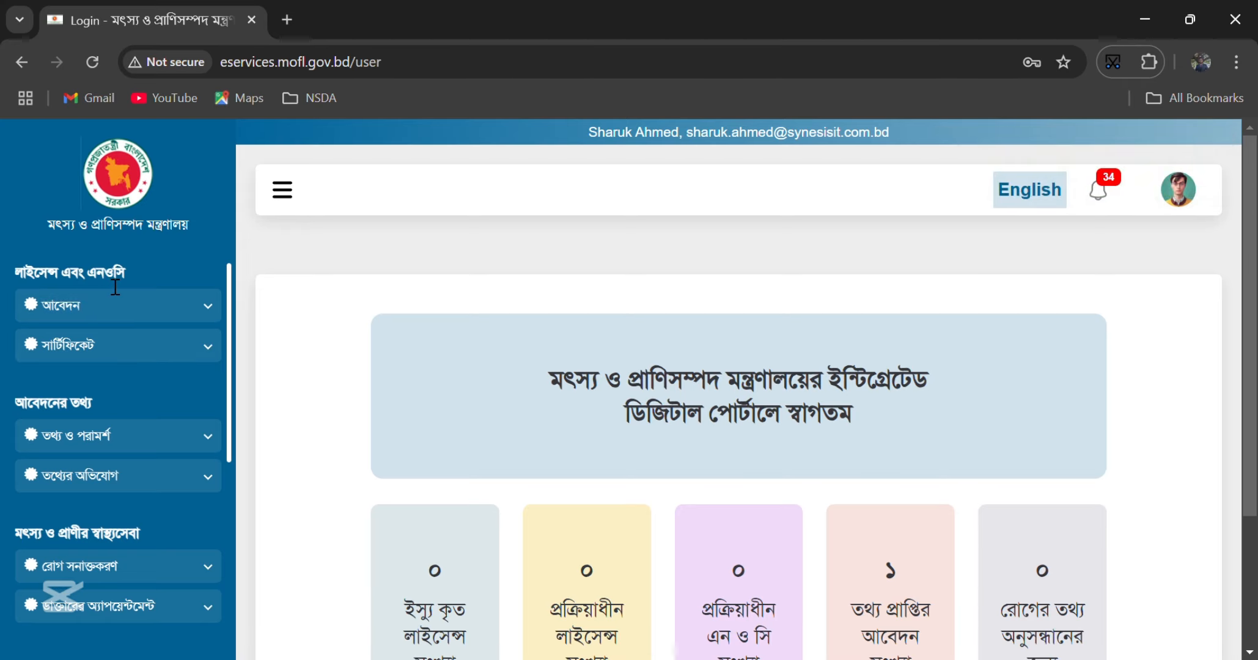
- Expand আবেদন in the sidebar and open এনওসি আবেদন to view the DoF and DLS types
left_click(123, 318)
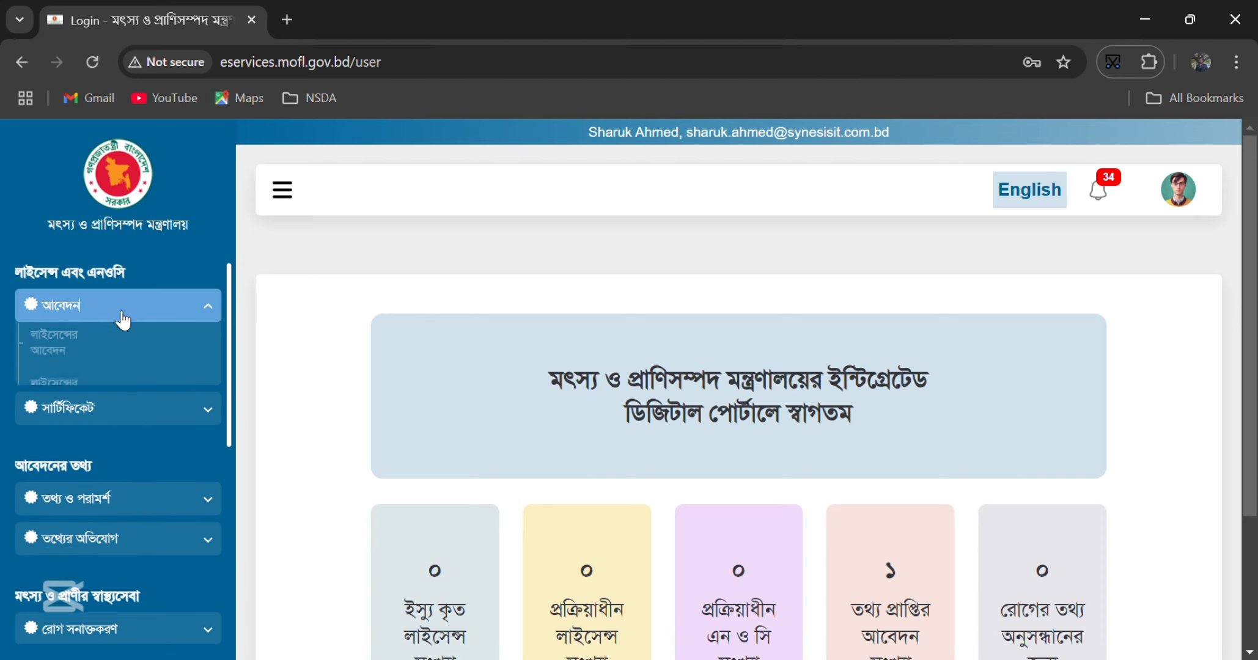
left_click(117, 406)
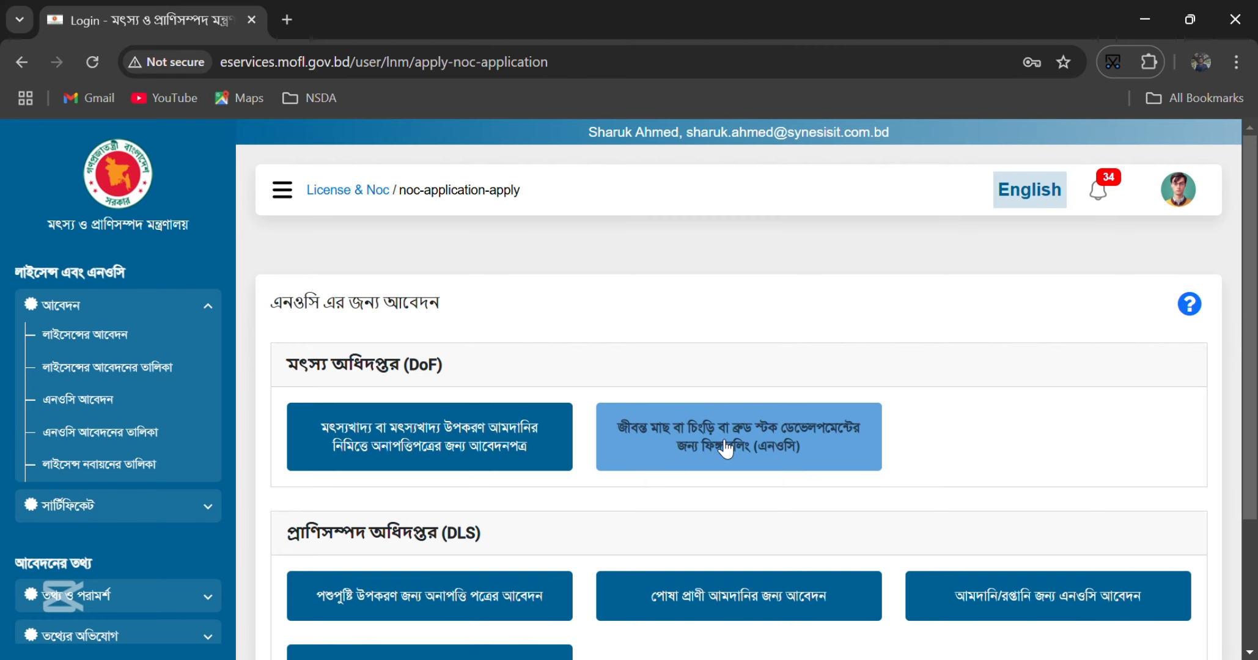
scroll(379, 468, "down", 1)
scroll(379, 468, "down", 3)
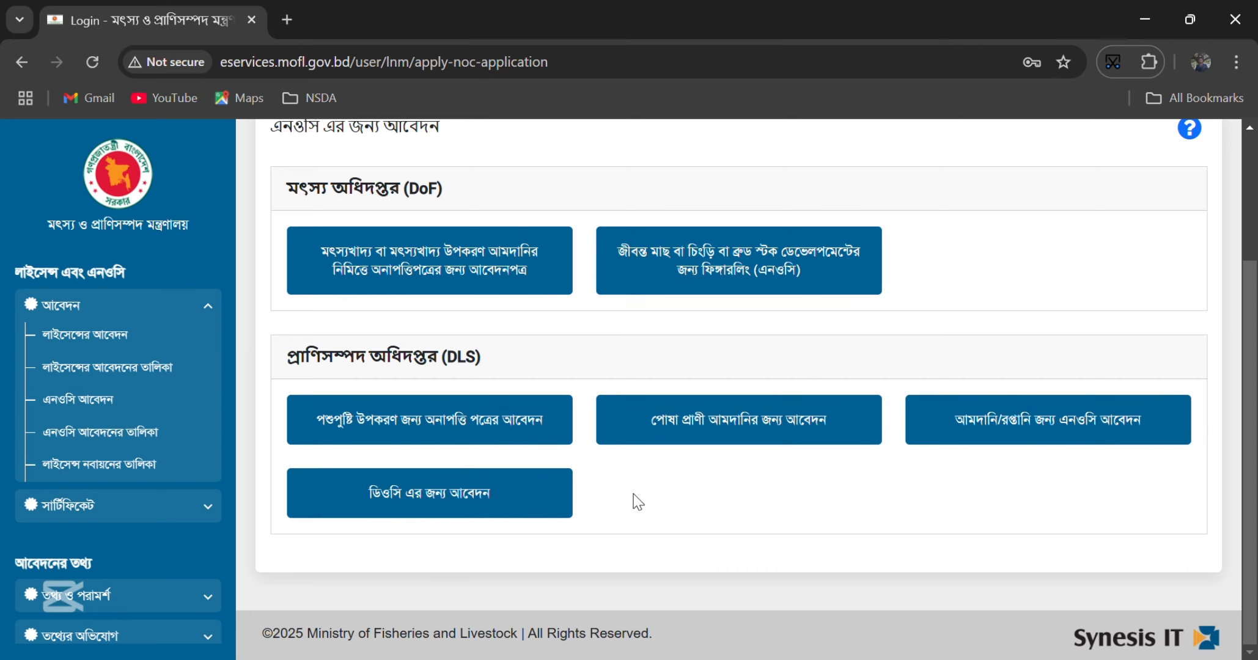
scroll(635, 501, "up", 3)
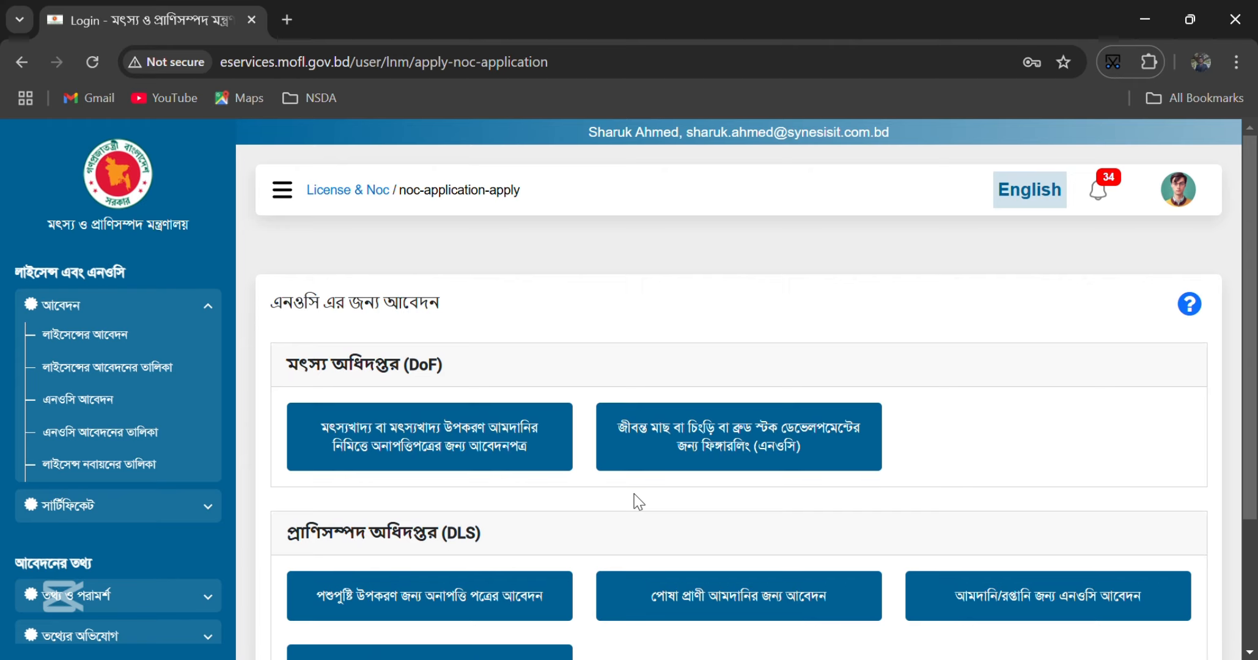
- Start the DoF live fish fingerling NOC and choose the manual-licence NOC option
left_click(666, 451)
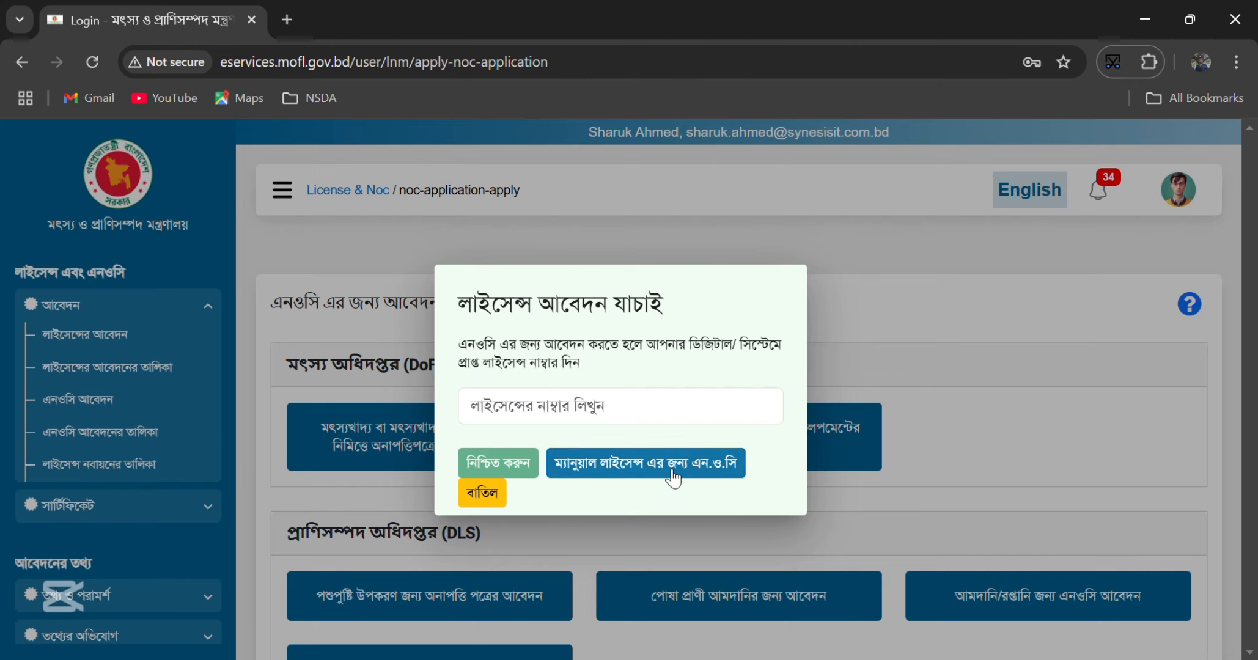
left_click(673, 477)
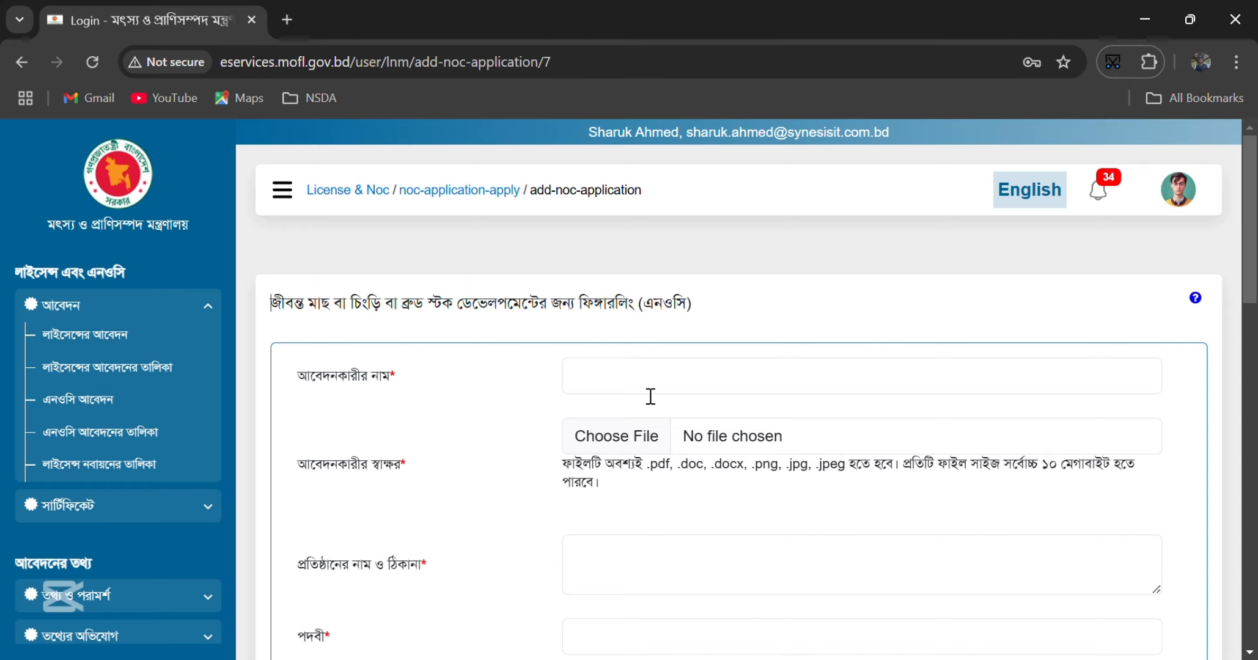
- Paste the copied label text into the applicant name field
left_click(651, 396)
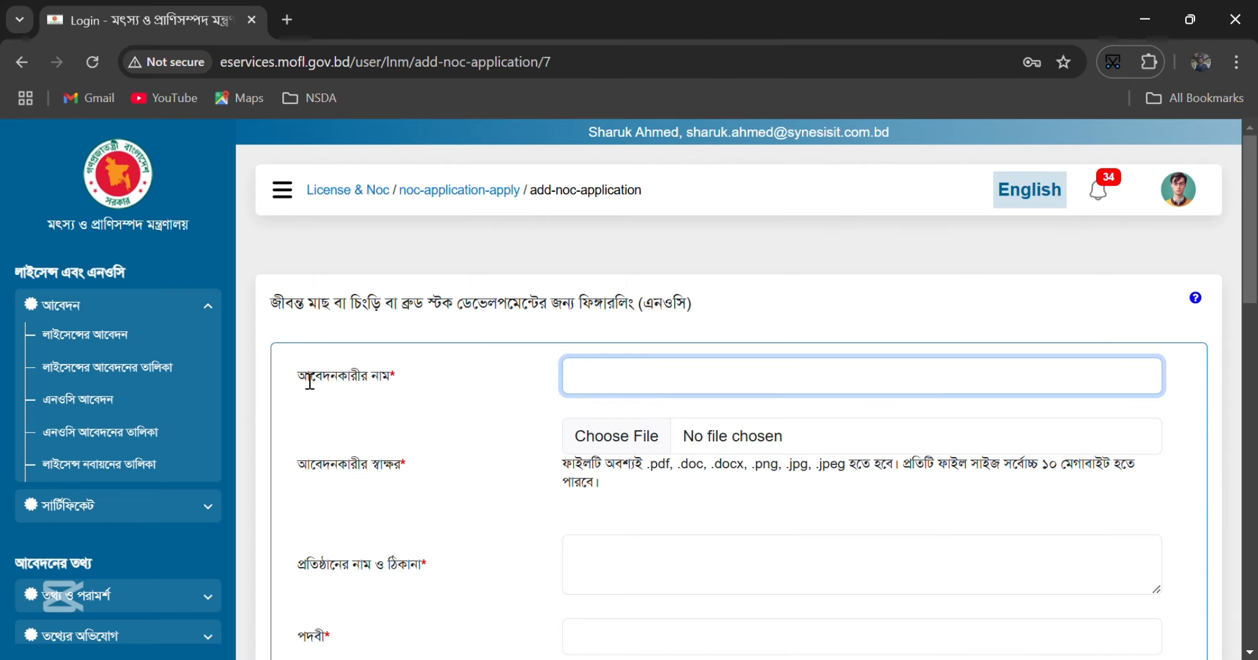
left_click_drag(304, 376, 417, 384)
key("ctrl+c")
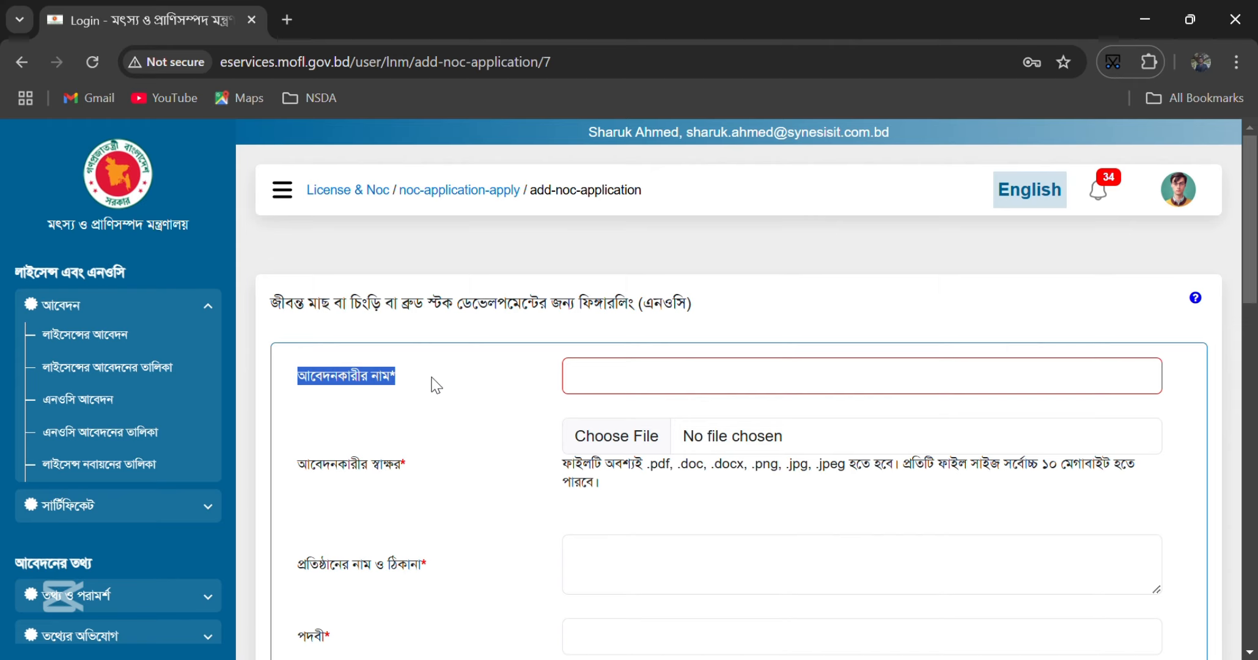
left_click(663, 374)
key("ctrl+v")
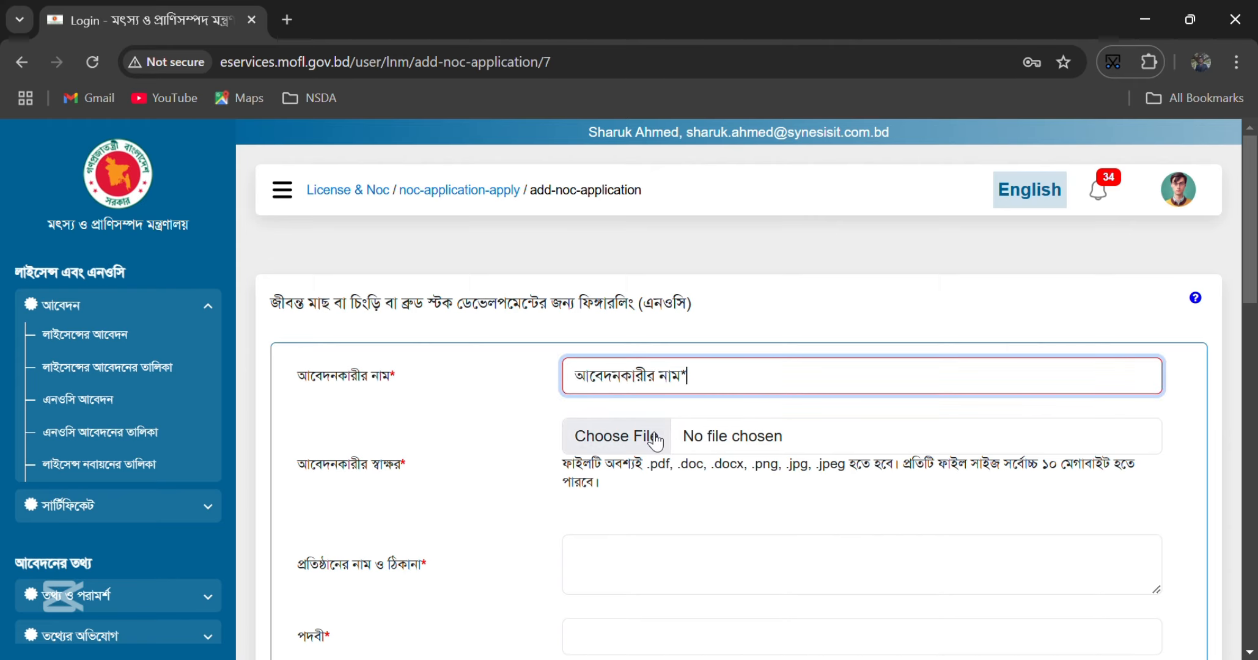
- Attach Sign 2.png as the applicant's signature file
left_click(590, 450)
left_click(249, 196)
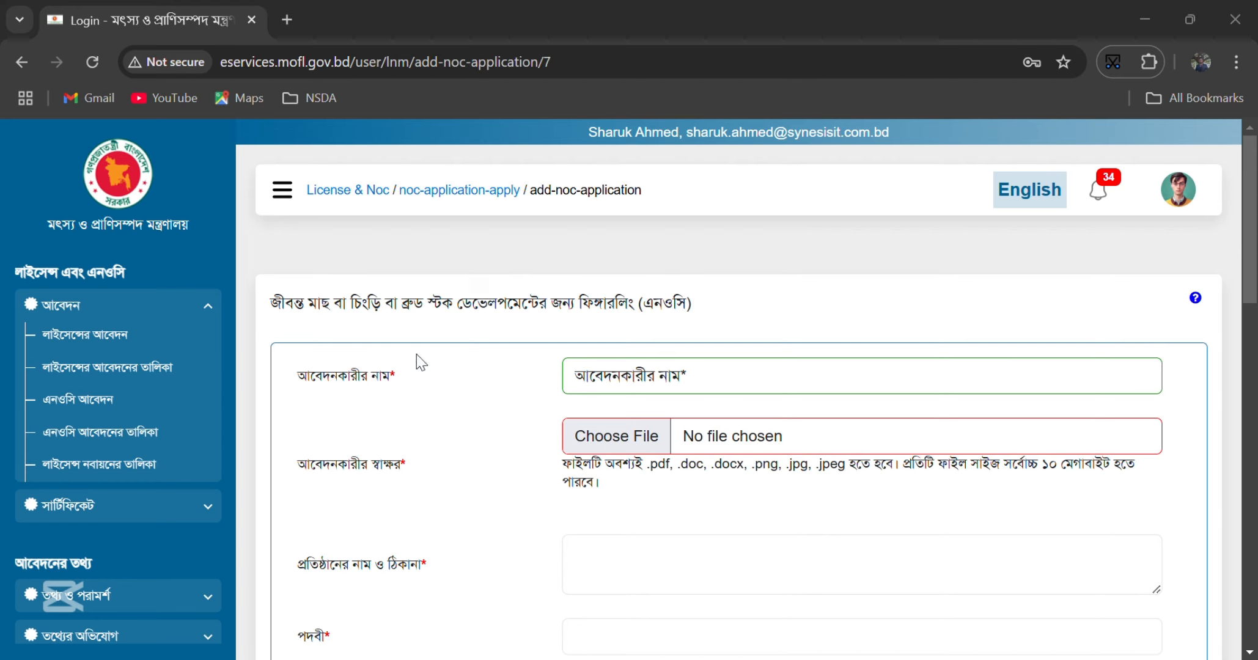
left_click(450, 443)
scroll(418, 491, "down", 3)
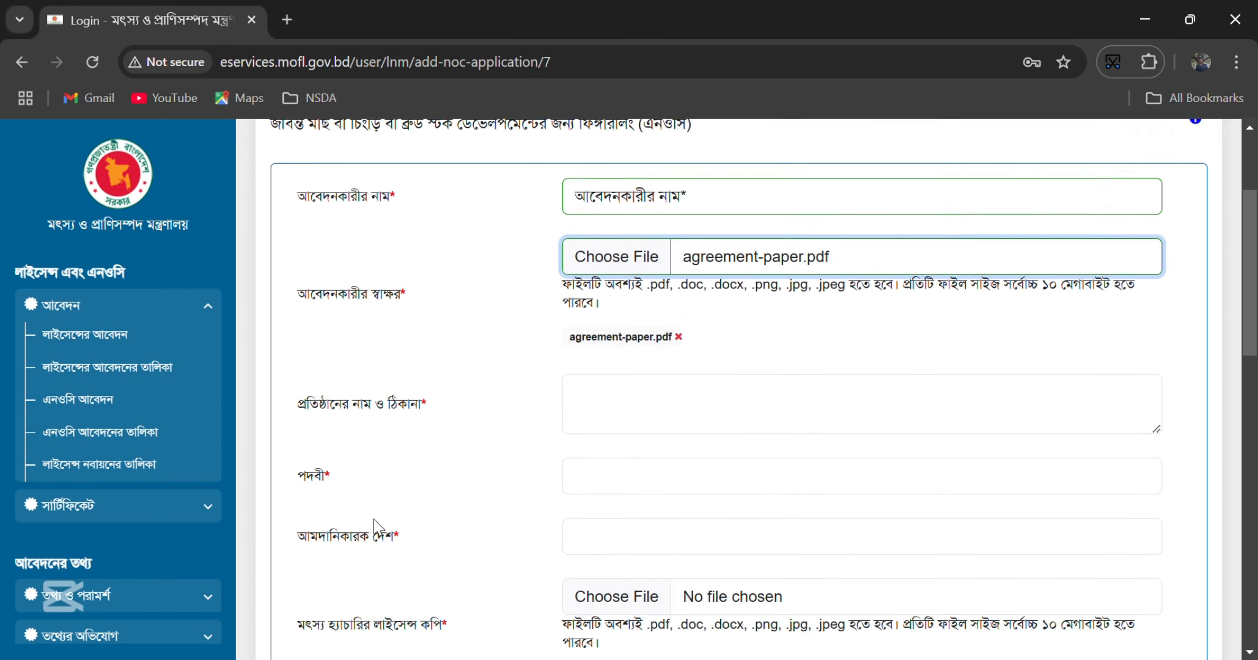
scroll(398, 507, "up", 1)
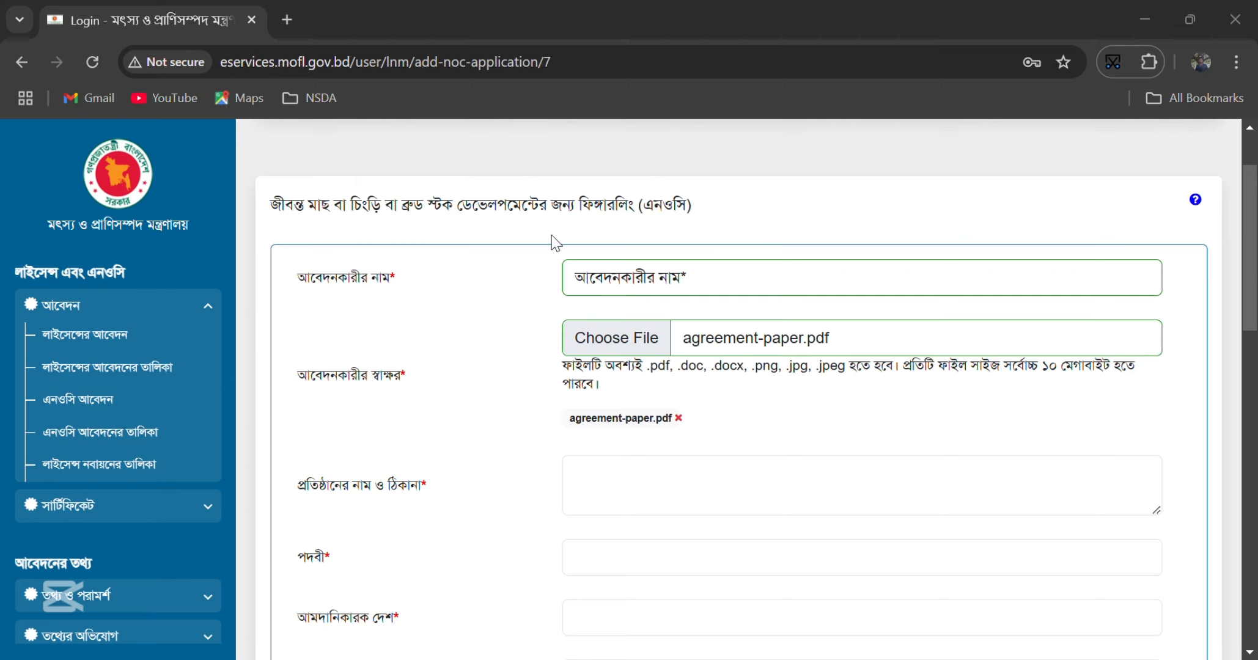
left_click(490, 436)
- Paste label text into the institution address, designation and importer-country fields
scroll(477, 442, "down", 3)
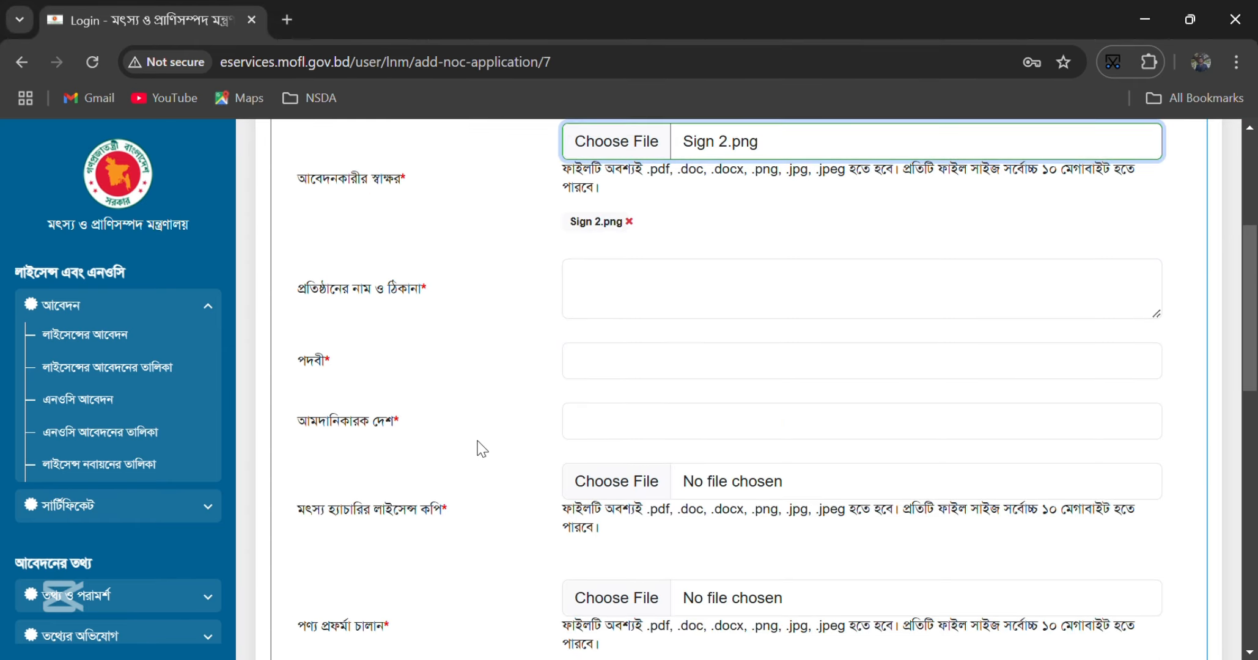
left_click_drag(298, 289, 442, 292)
key("ctrl+c")
left_click(613, 290)
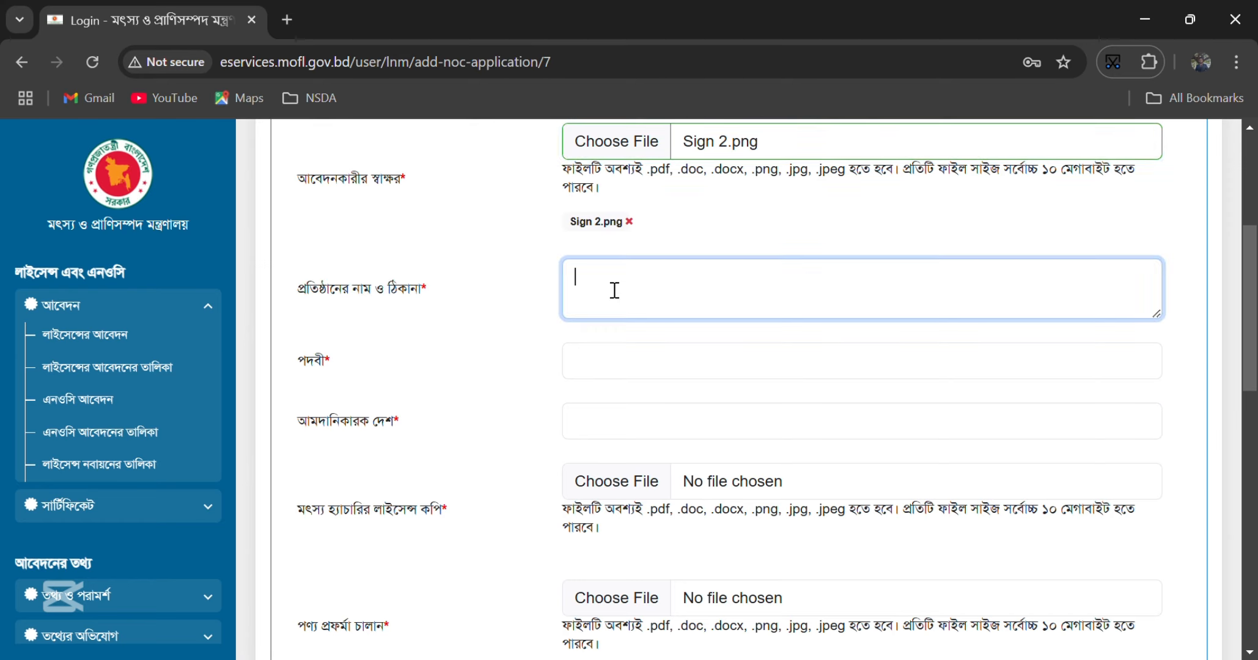
key("ctrl+v")
left_click_drag(297, 361, 360, 370)
key("ctrl+c")
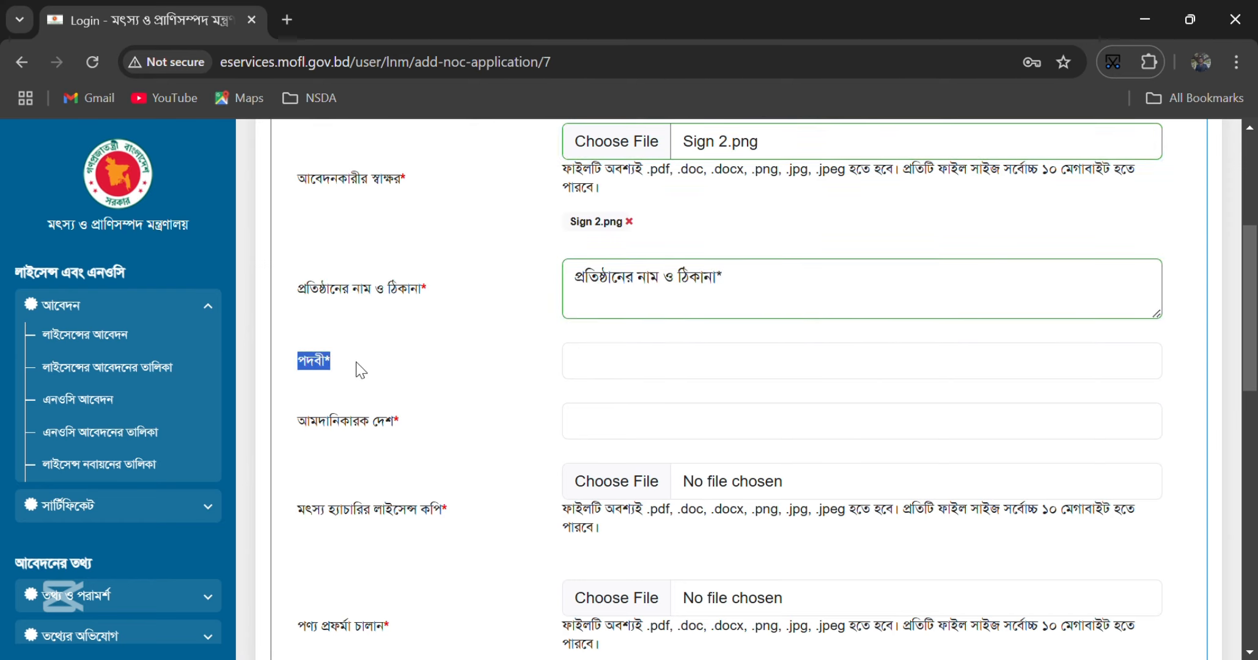
left_click(599, 376)
key("ctrl+v")
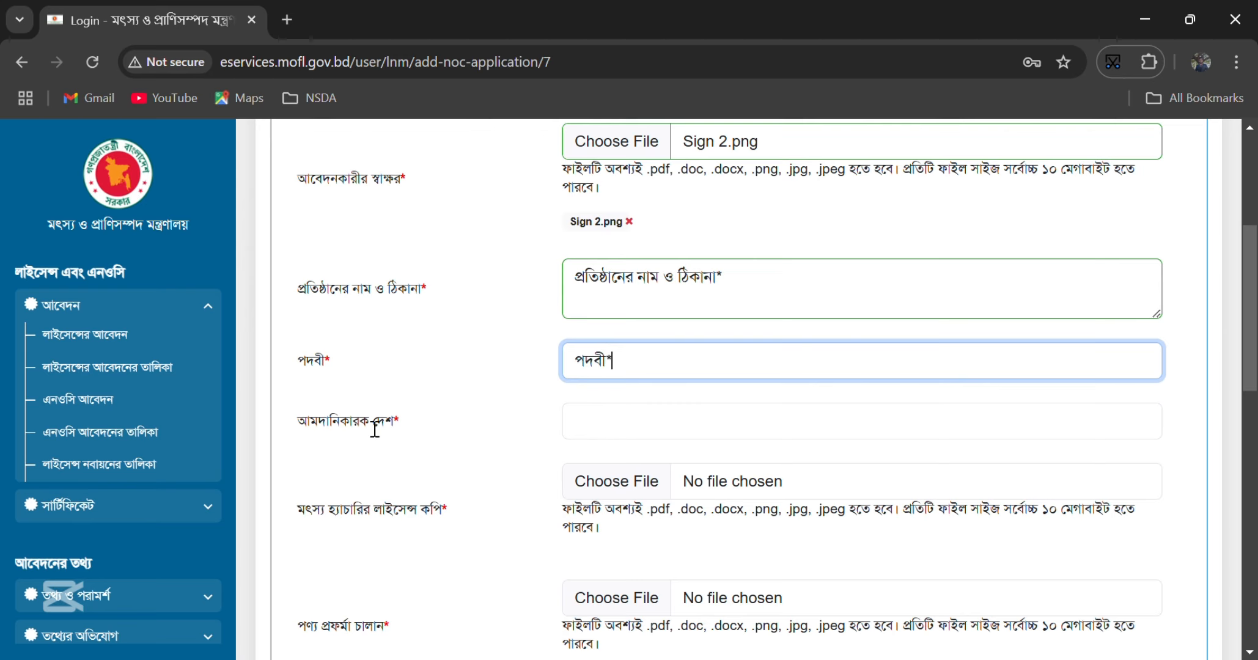
left_click_drag(311, 422, 413, 426)
left_click_drag(292, 428, 419, 420)
key("ctrl+c")
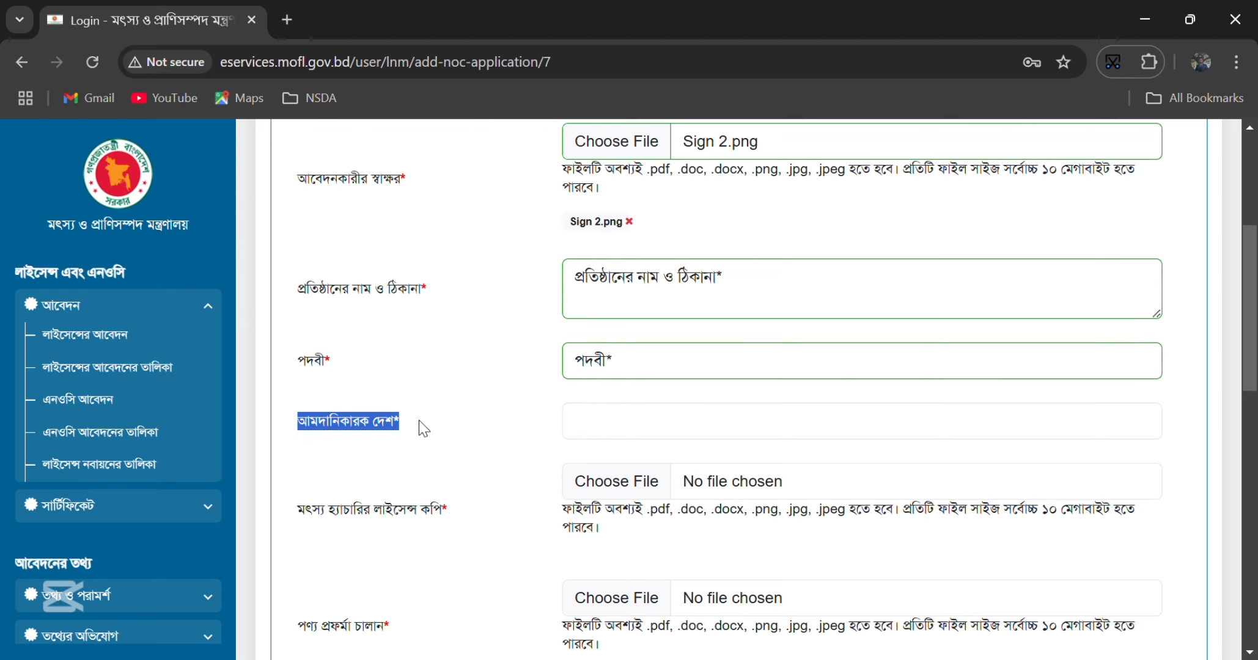
left_click(659, 437)
key("ctrl+v")
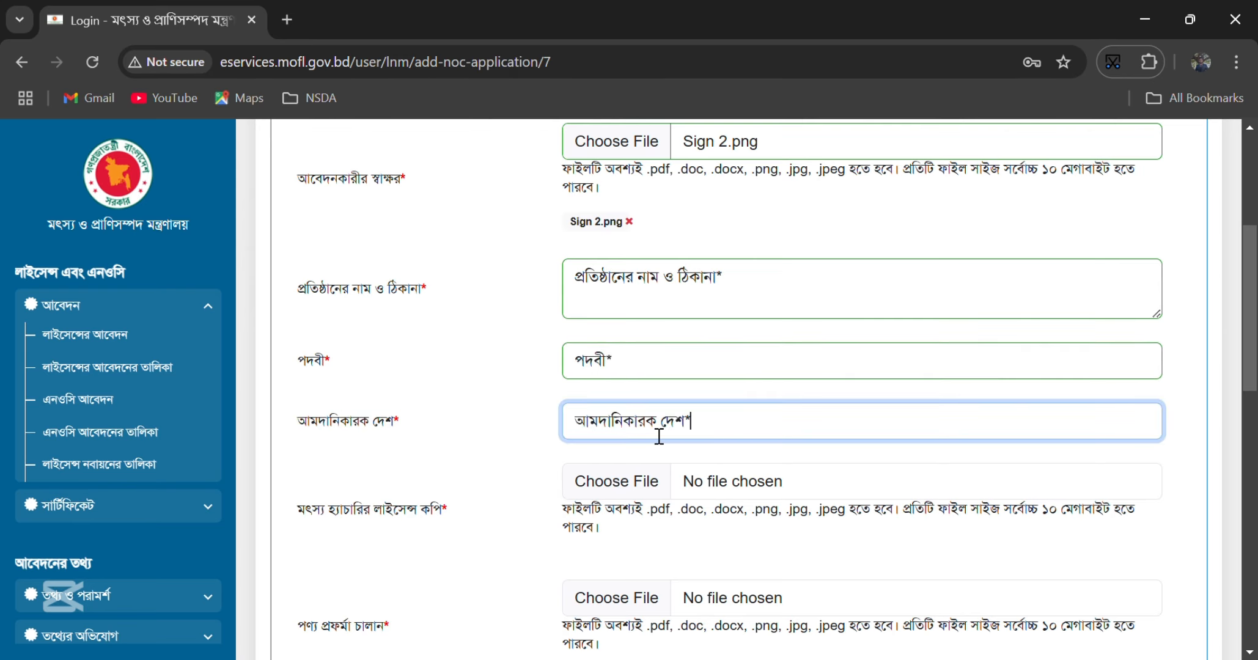
- Upload ERC Certificate.pdf as hatchery licence copy and agreement-paper.pdf as proforma invoice
scroll(518, 442, "down", 3)
left_click(610, 289)
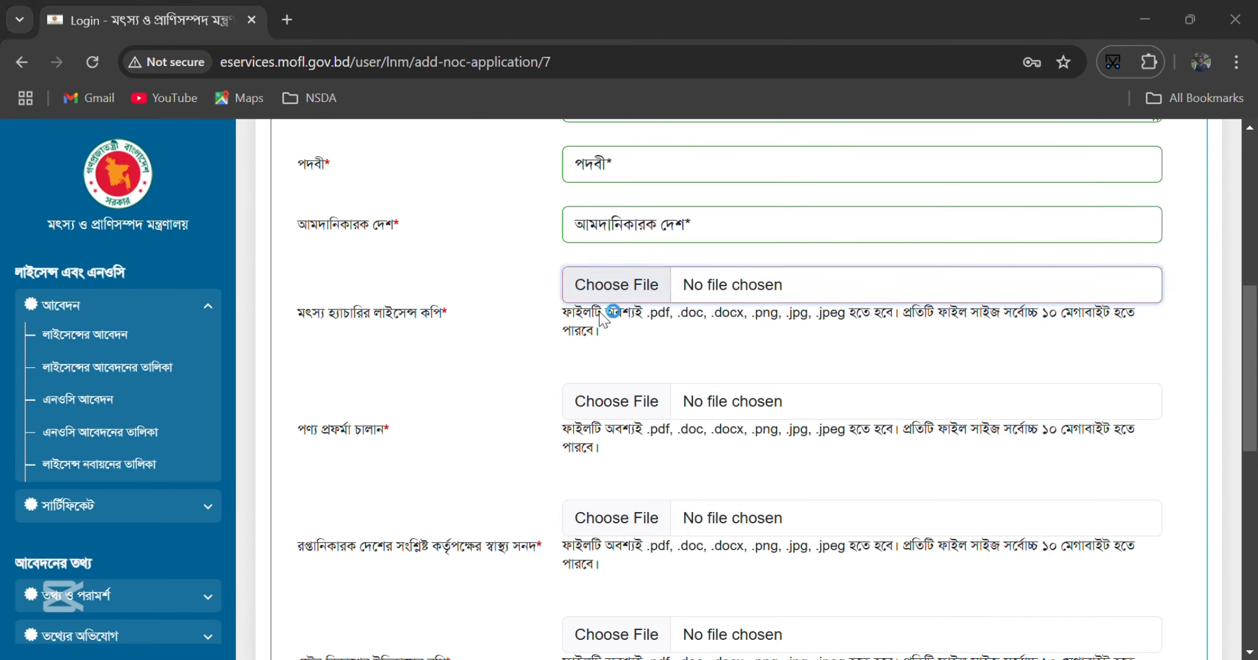
left_click(344, 233)
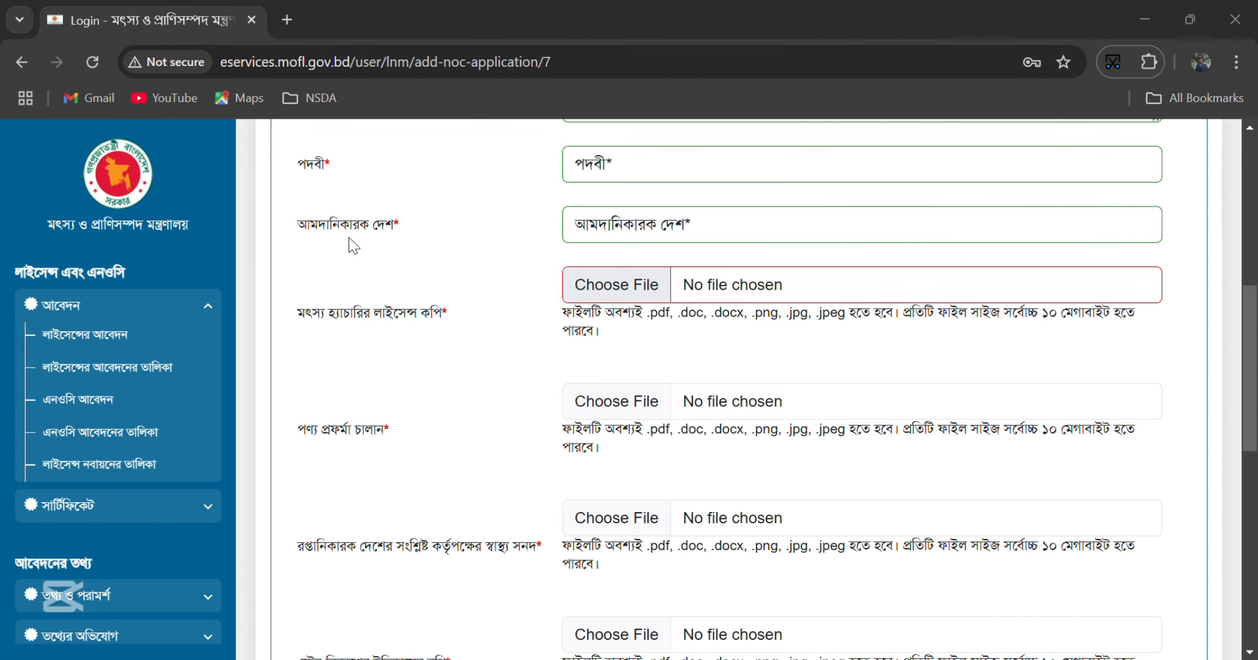
left_click(460, 428)
scroll(407, 357, "down", 3)
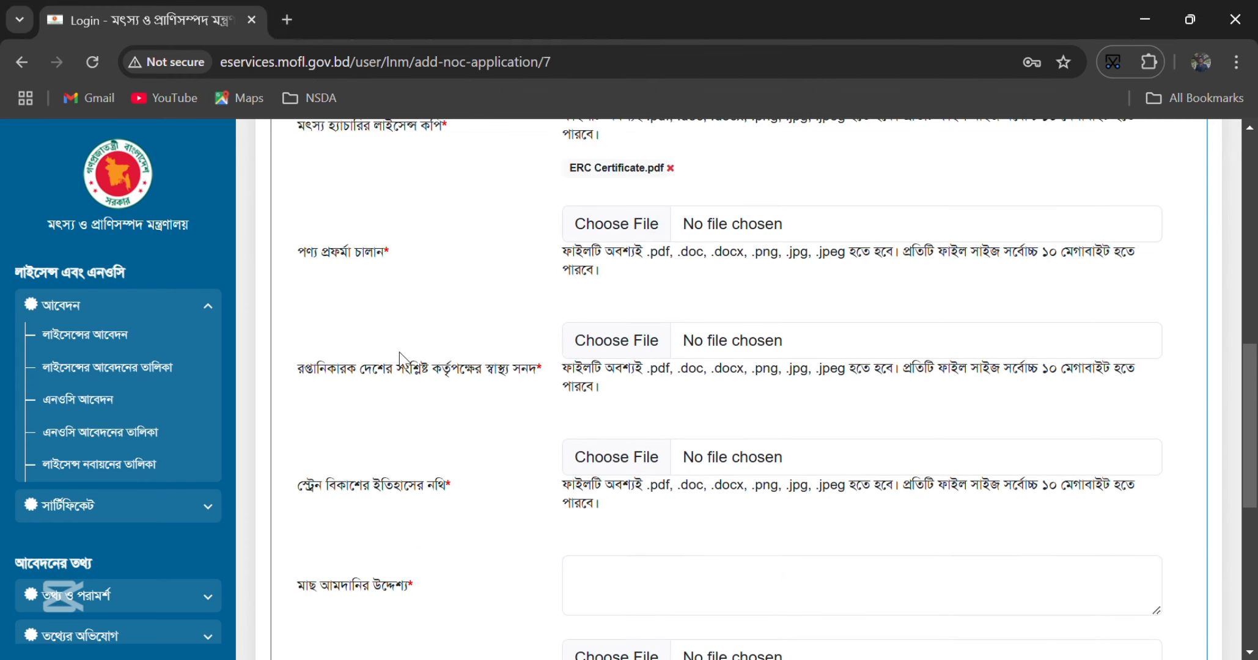
left_click(619, 237)
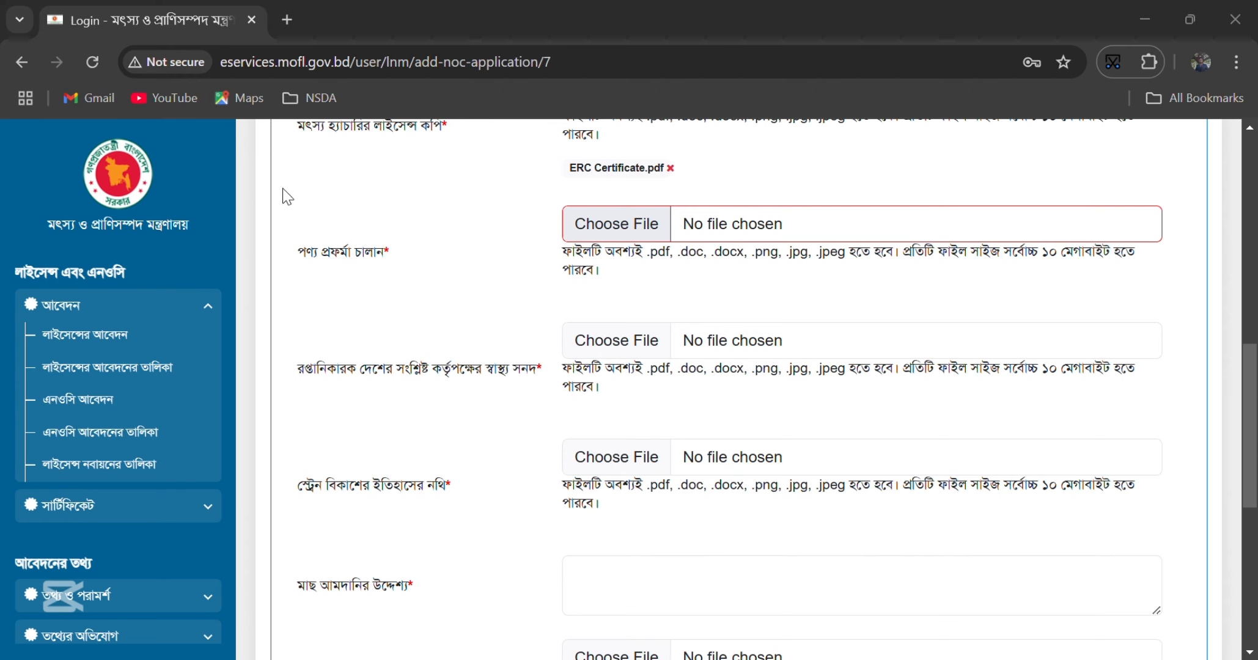
left_click(457, 437)
- Upload E-TIN Certificate.pdf as health certificate and agreement-paper.pdf as strain history
scroll(612, 404, "down", 1)
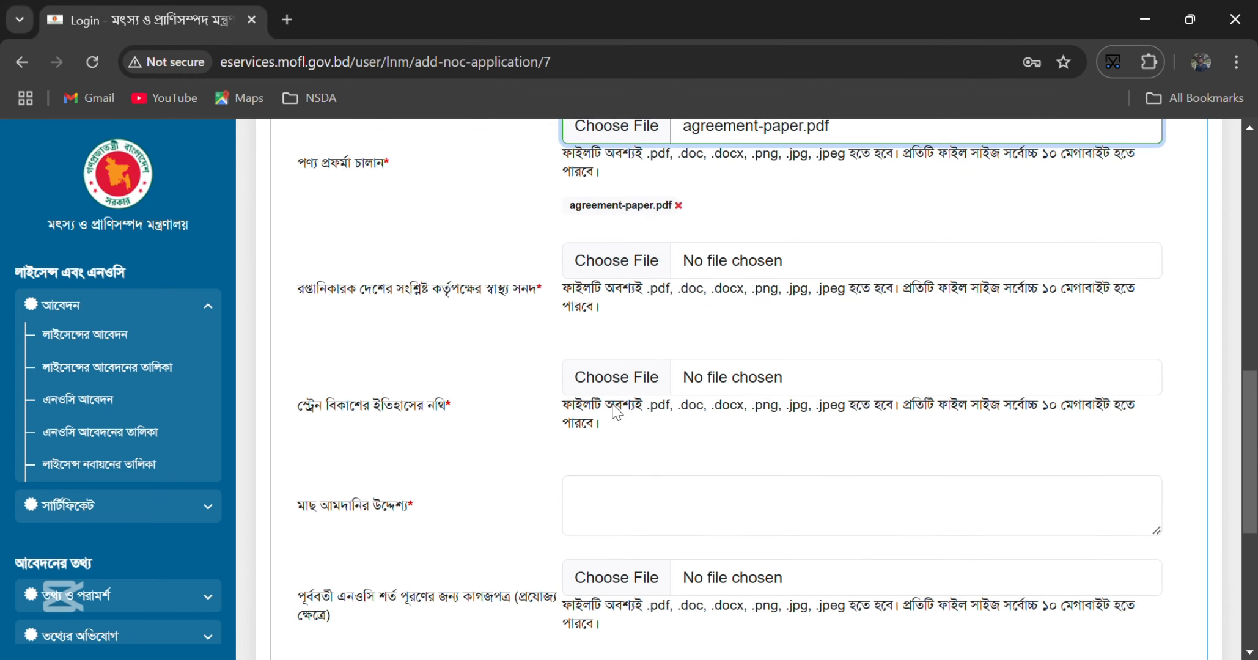
left_click(599, 267)
left_click(410, 194)
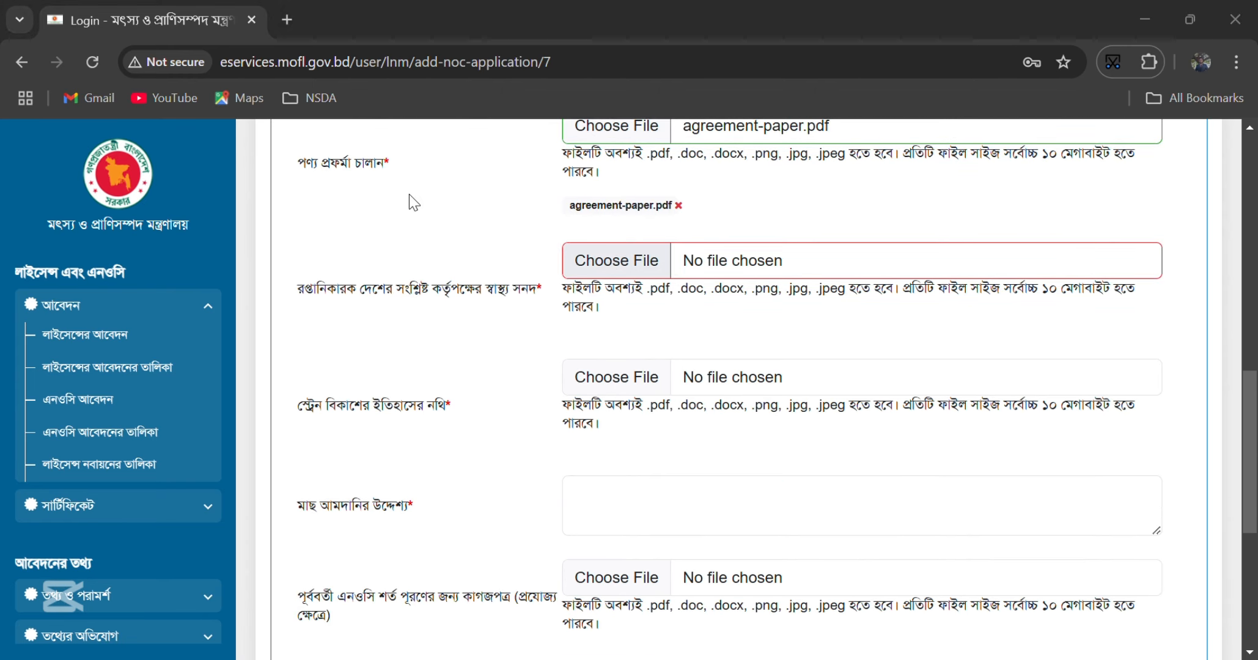
left_click(447, 433)
scroll(490, 432, "down", 3)
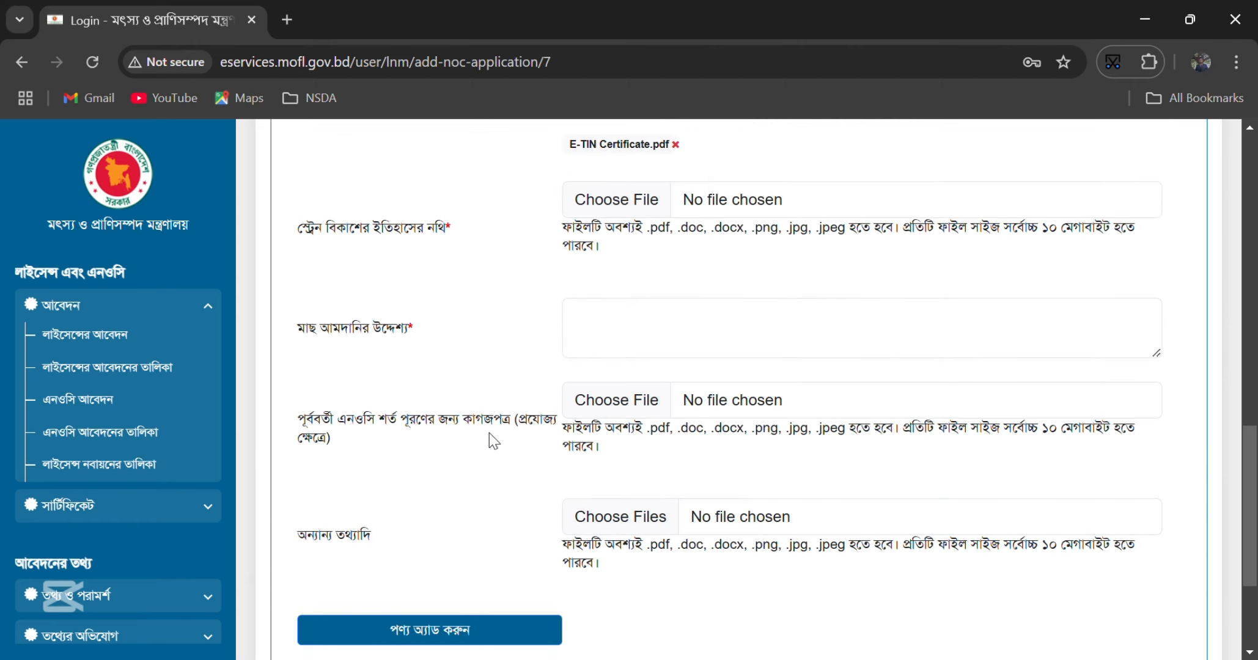
left_click(616, 199)
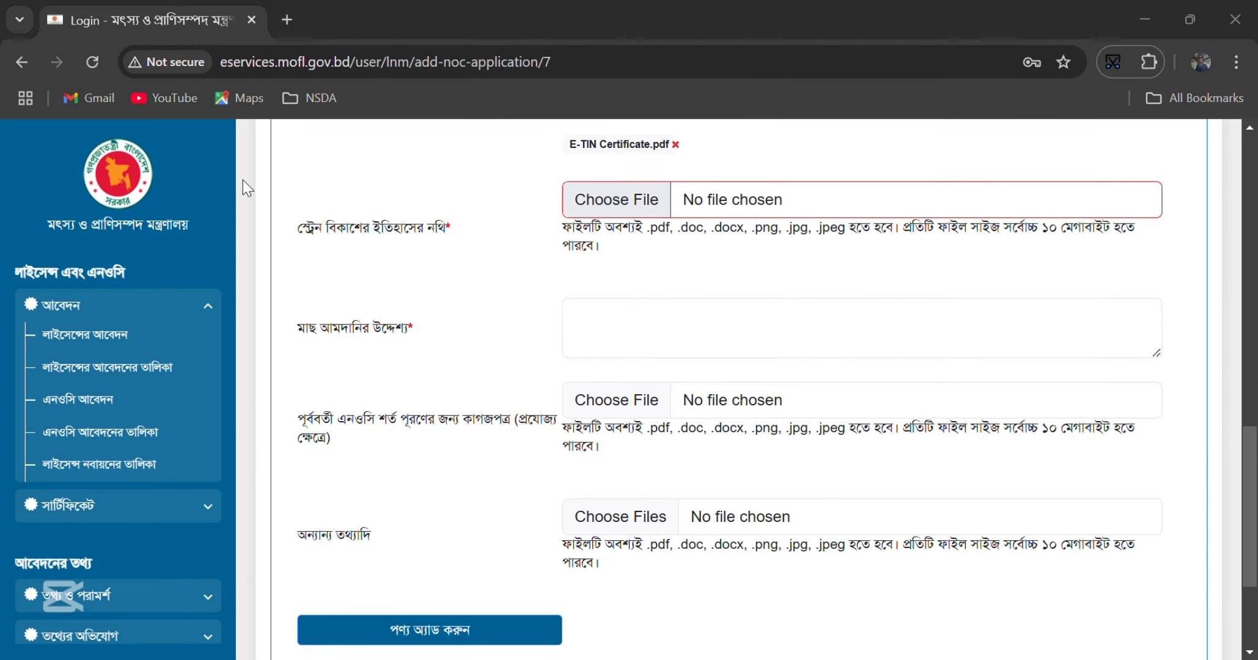
left_click(447, 447)
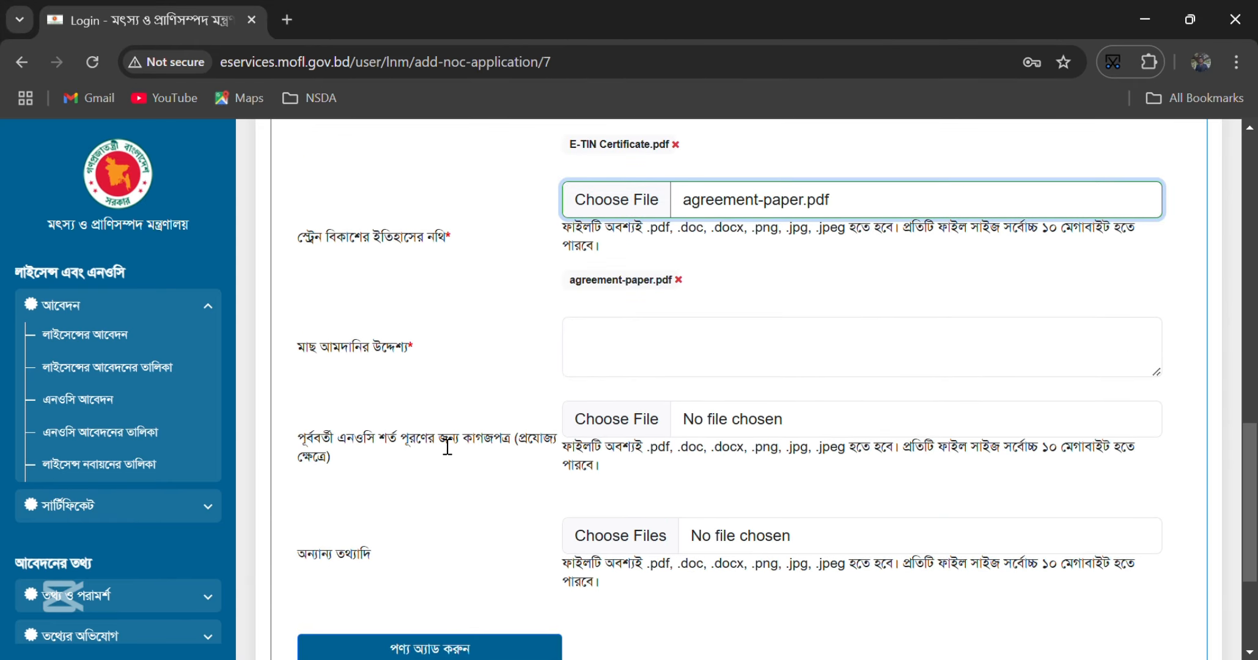
- Paste the label text into the purpose of fish import field
scroll(447, 447, "down", 2)
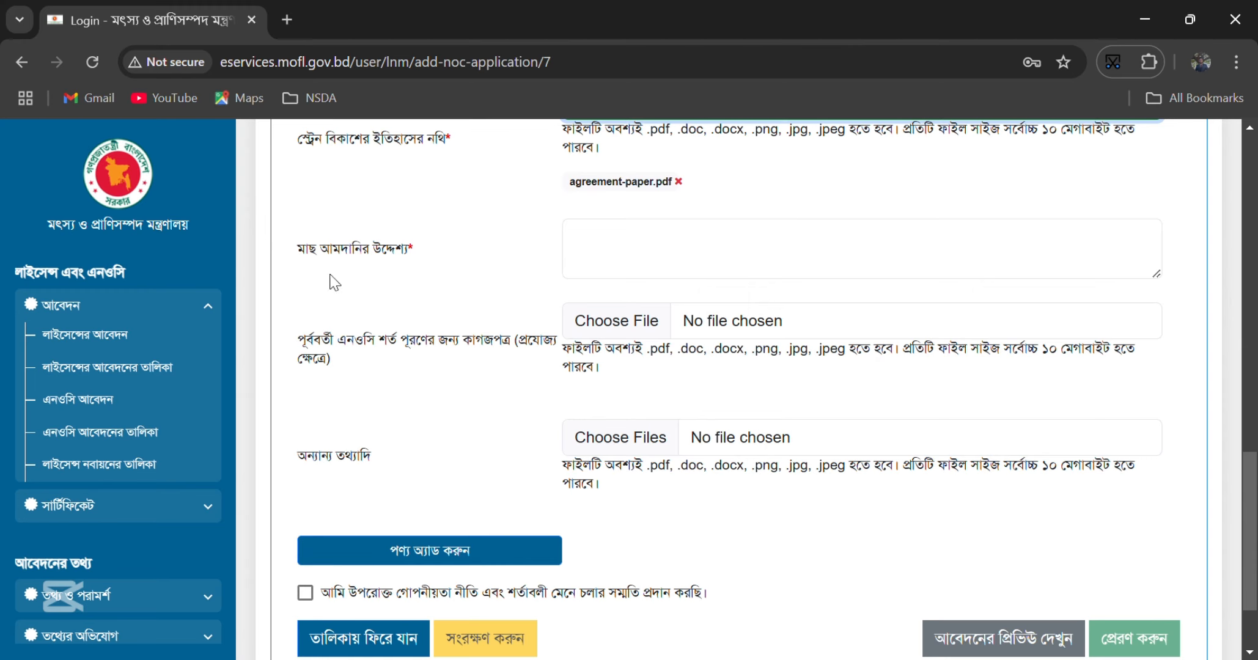
left_click_drag(299, 248, 435, 262)
left_click(639, 269)
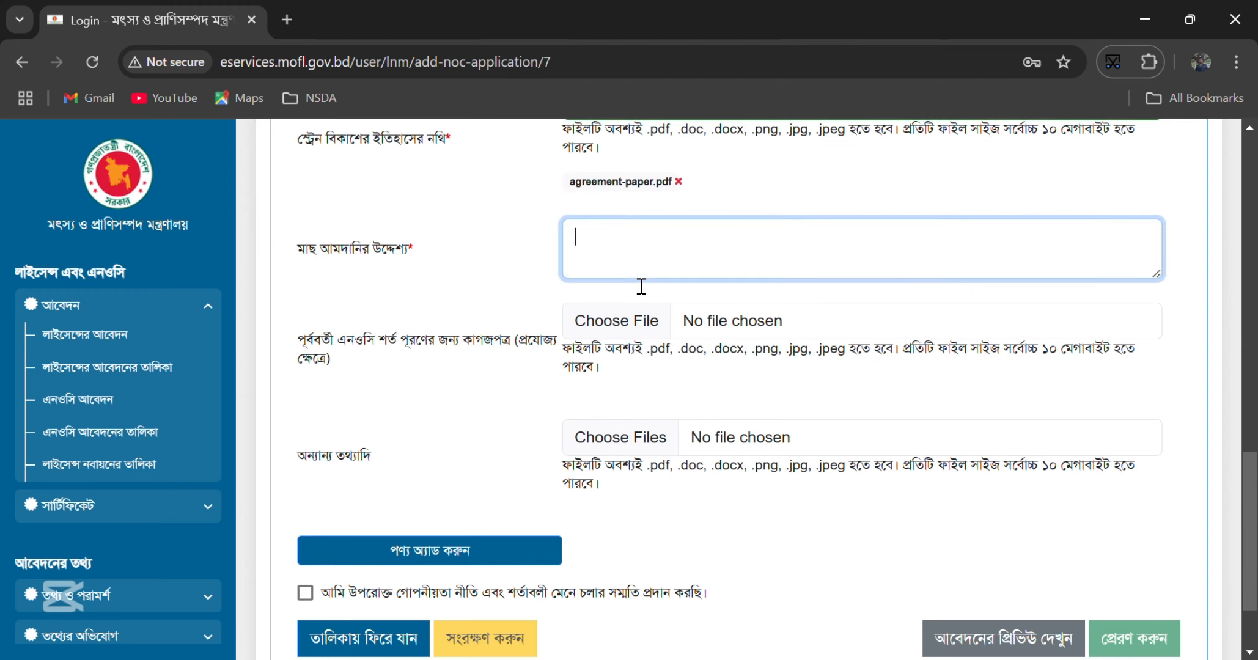
type("মাছ আমদানির উদ্দেশ্য*")
scroll(587, 357, "down", 2)
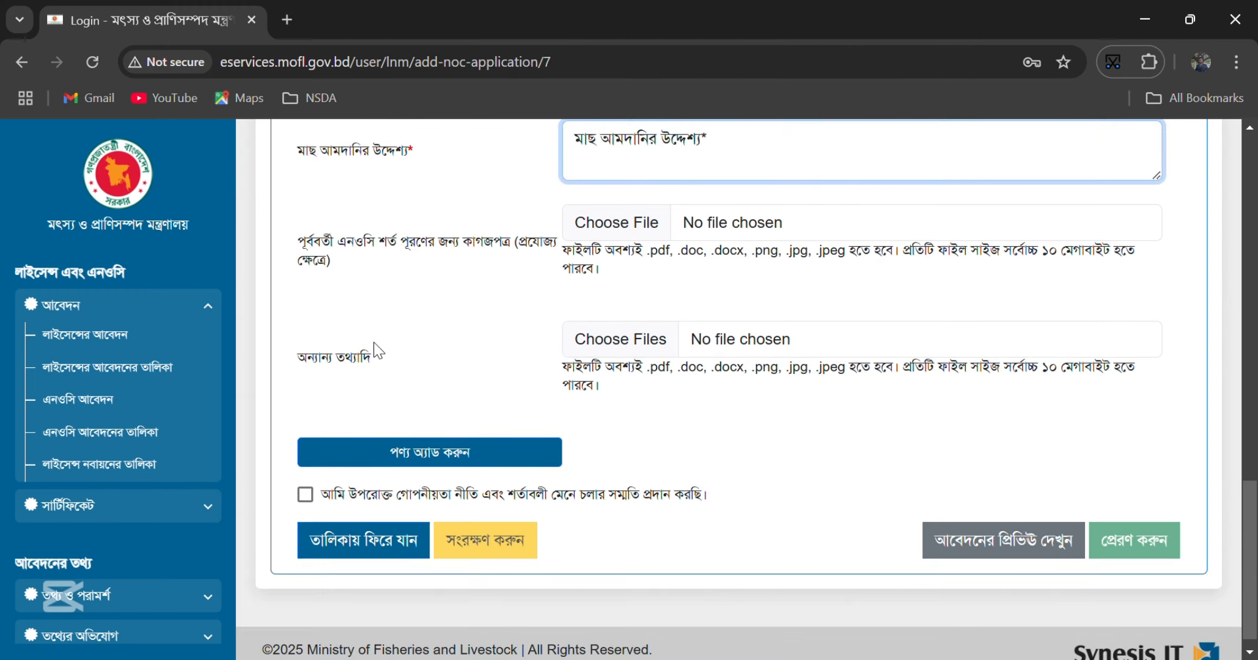
scroll(427, 395, "up", 6)
scroll(427, 393, "up", 10)
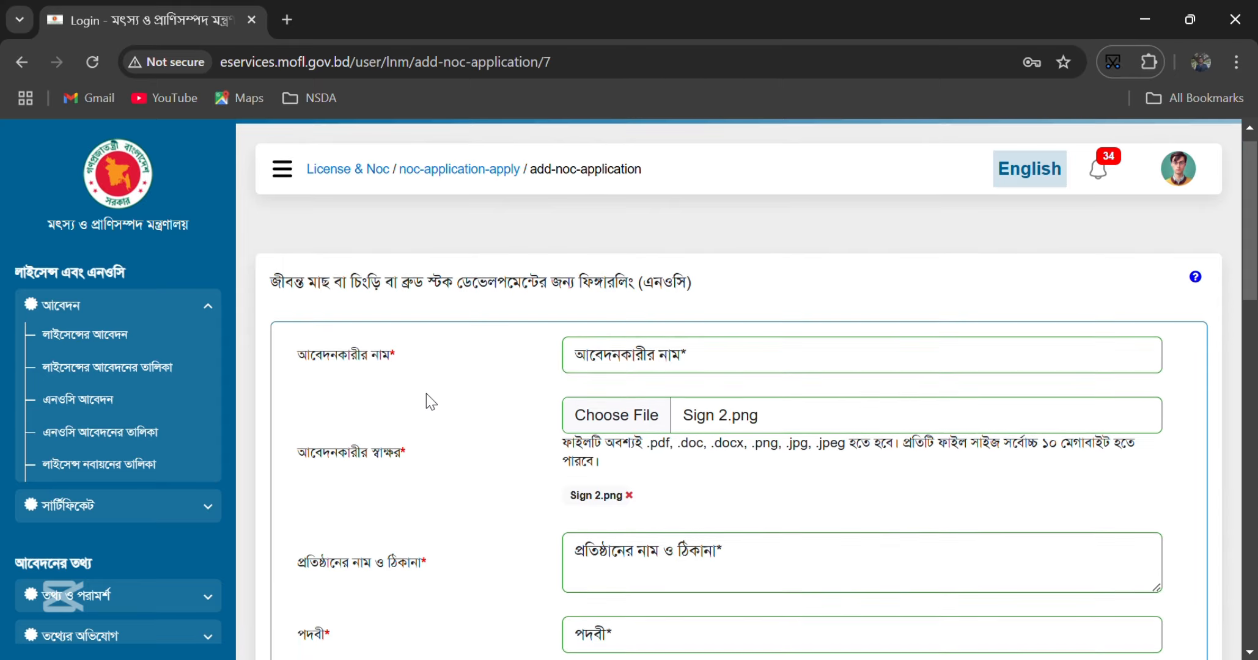
scroll(427, 393, "down", 12)
scroll(426, 394, "down", 5)
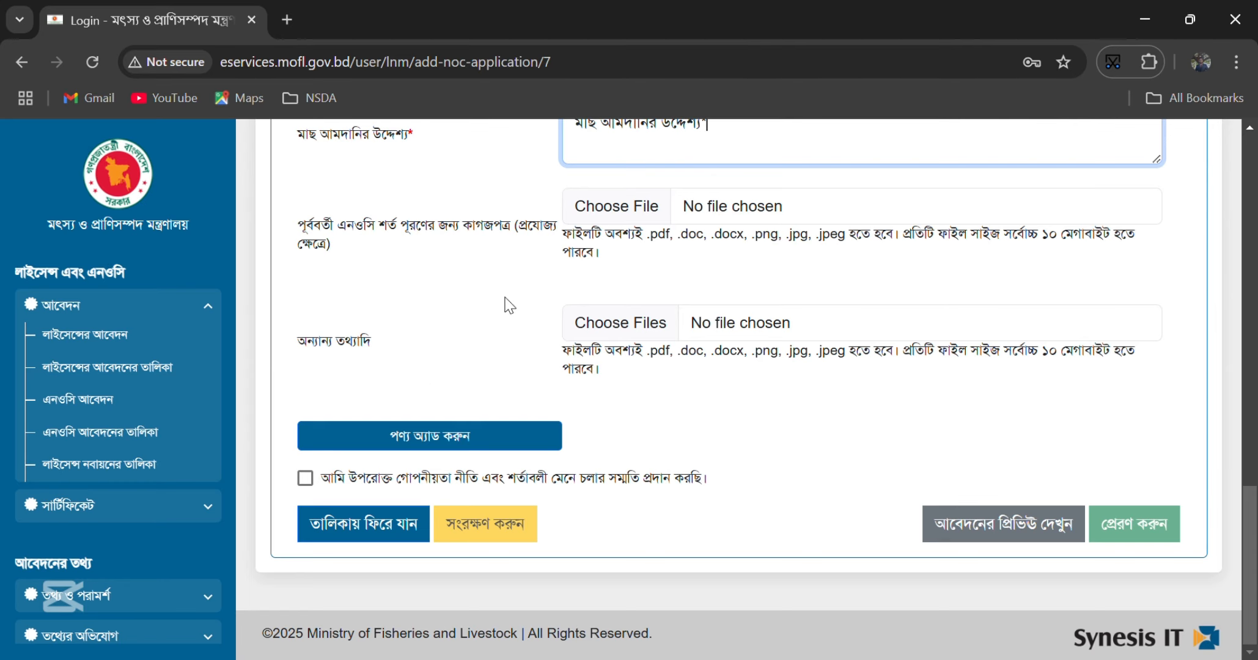
- In the add-product form, enter Hilsha, HS code 439.454.54 and invoice date 2025-02-27
left_click(448, 434)
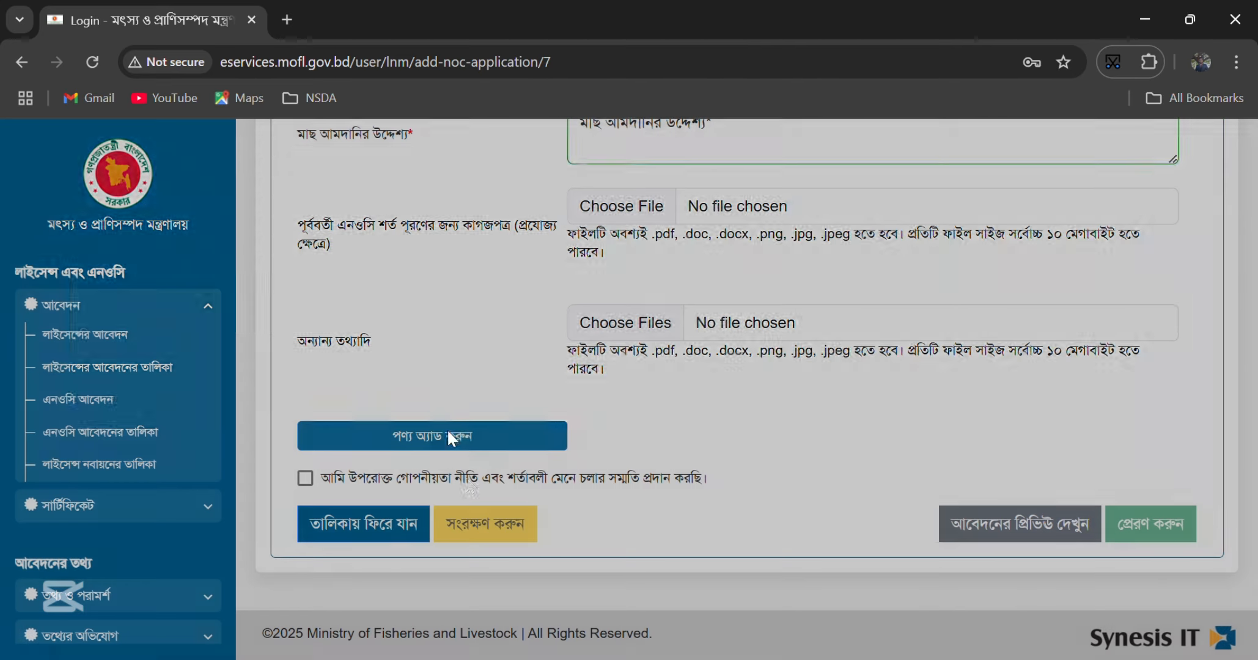
left_click(267, 268)
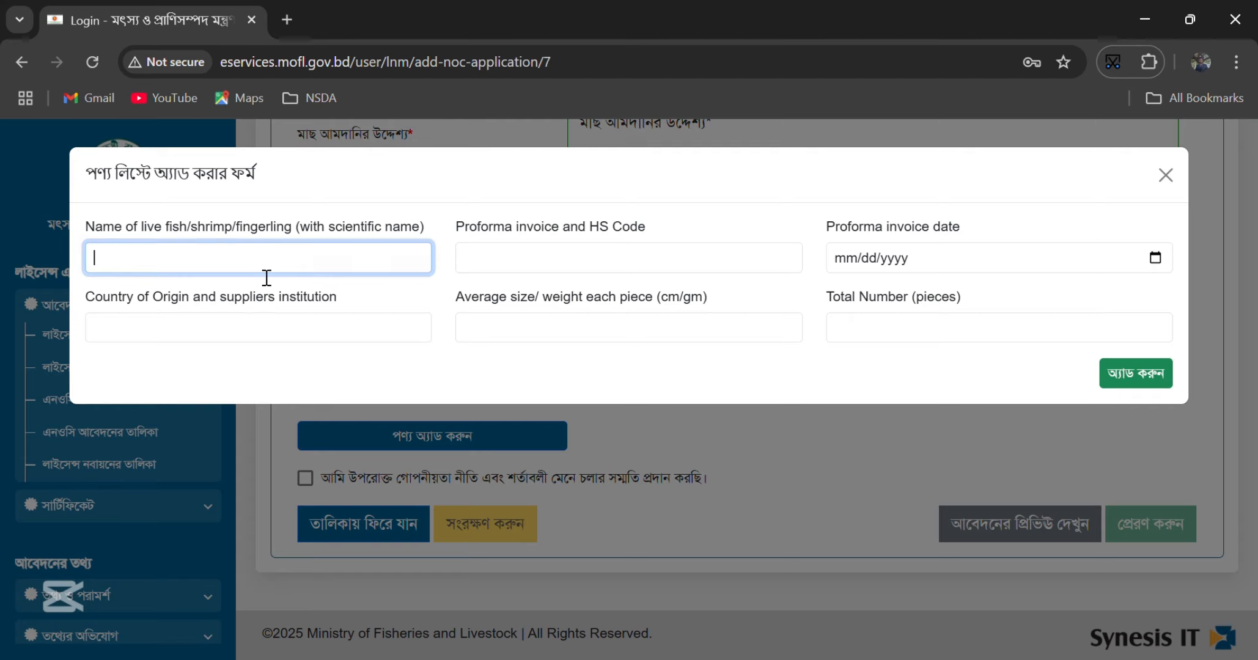
left_click(258, 339)
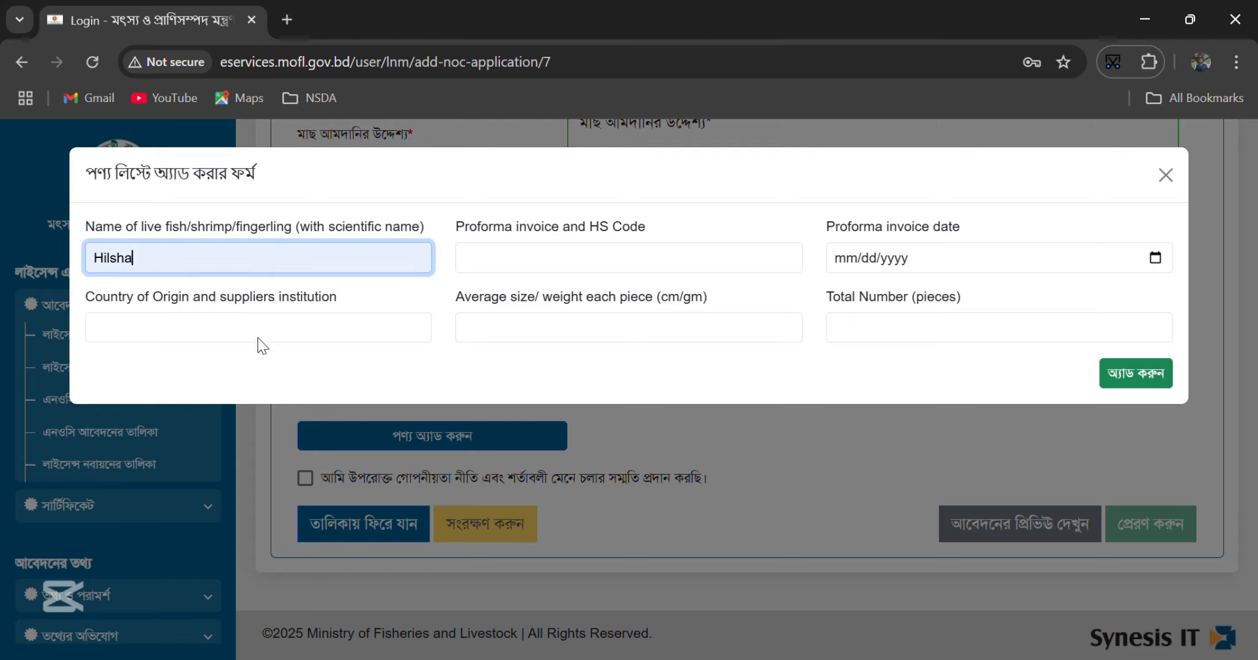
left_click(590, 267)
left_click(615, 346)
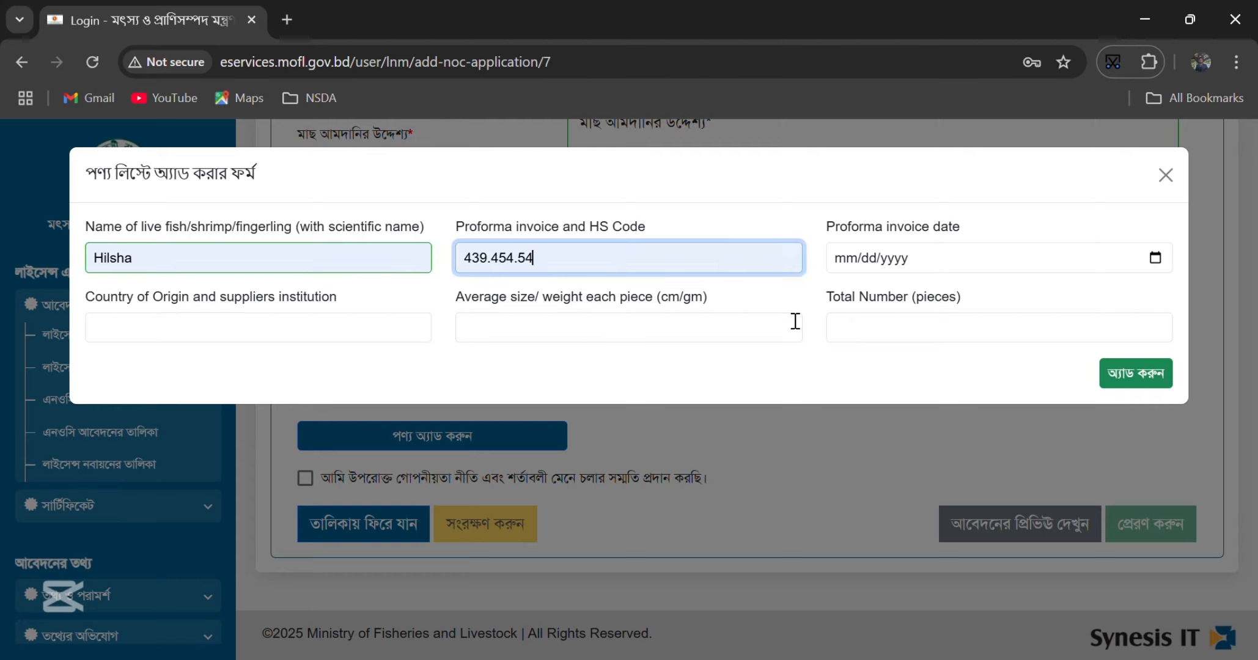
left_click(915, 252)
left_click(1156, 260)
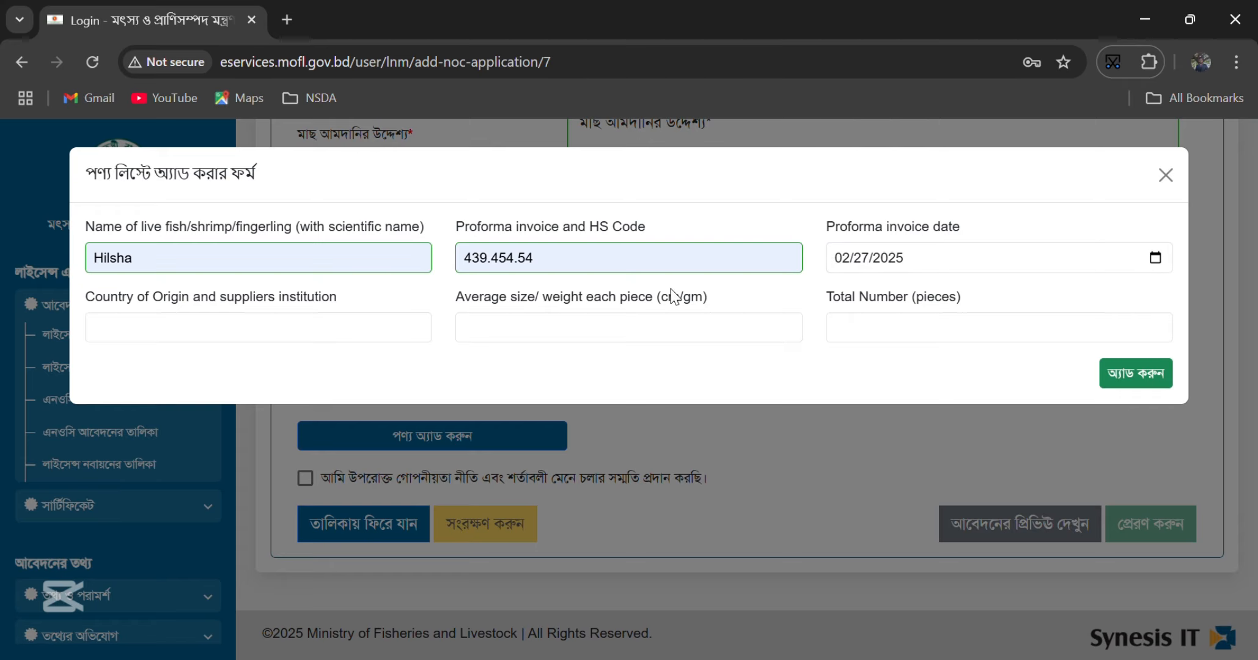
- Enter country Iran, size 20cm and 50 pieces, then add the Hilsha row
left_click(225, 329)
left_click(216, 379)
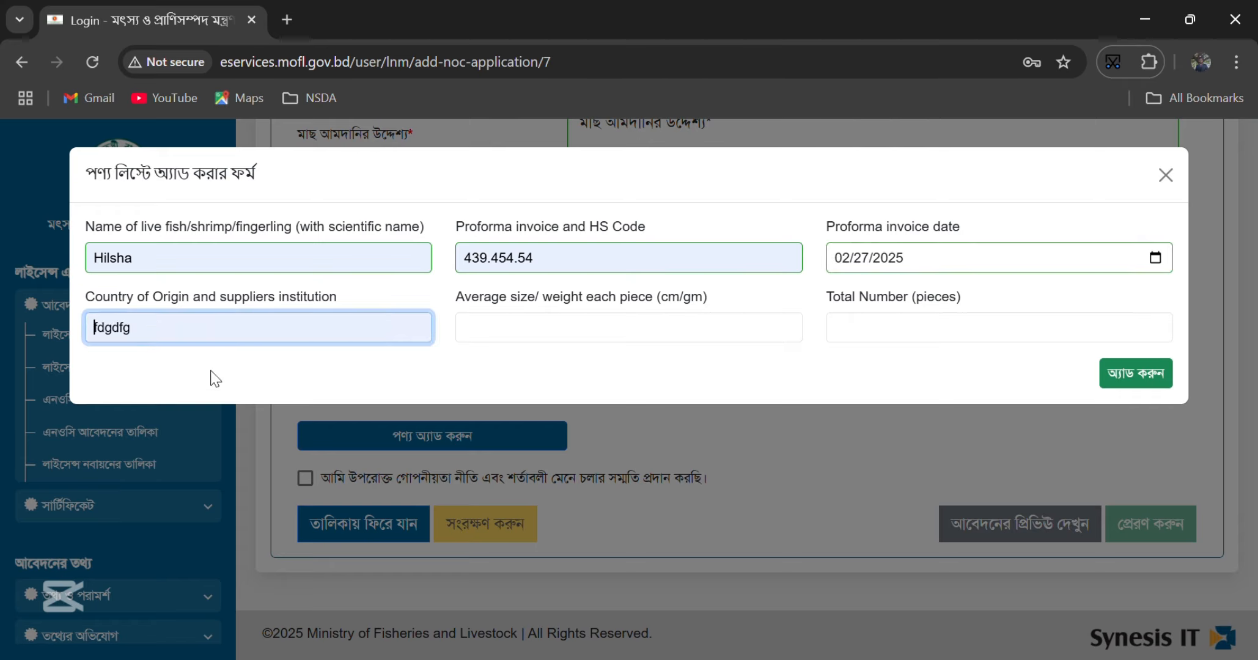
key("ctrl+a")
type("Iran")
left_click(588, 323)
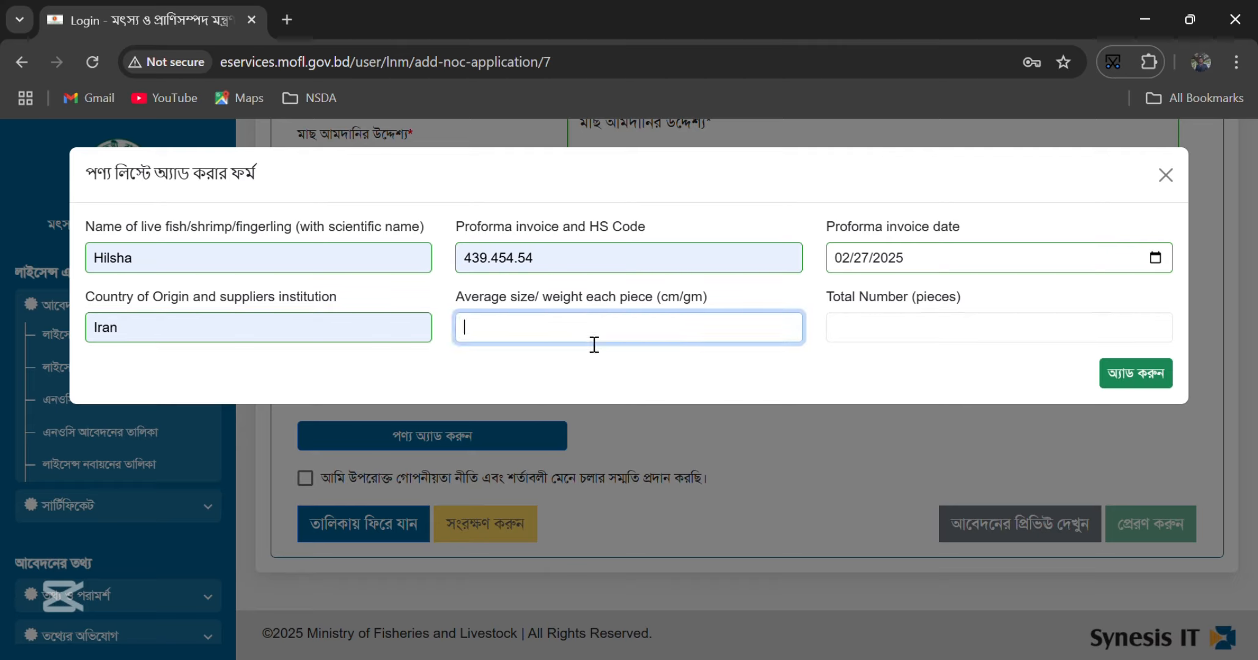
left_click(585, 371)
key("ctrl+a")
type("20cm")
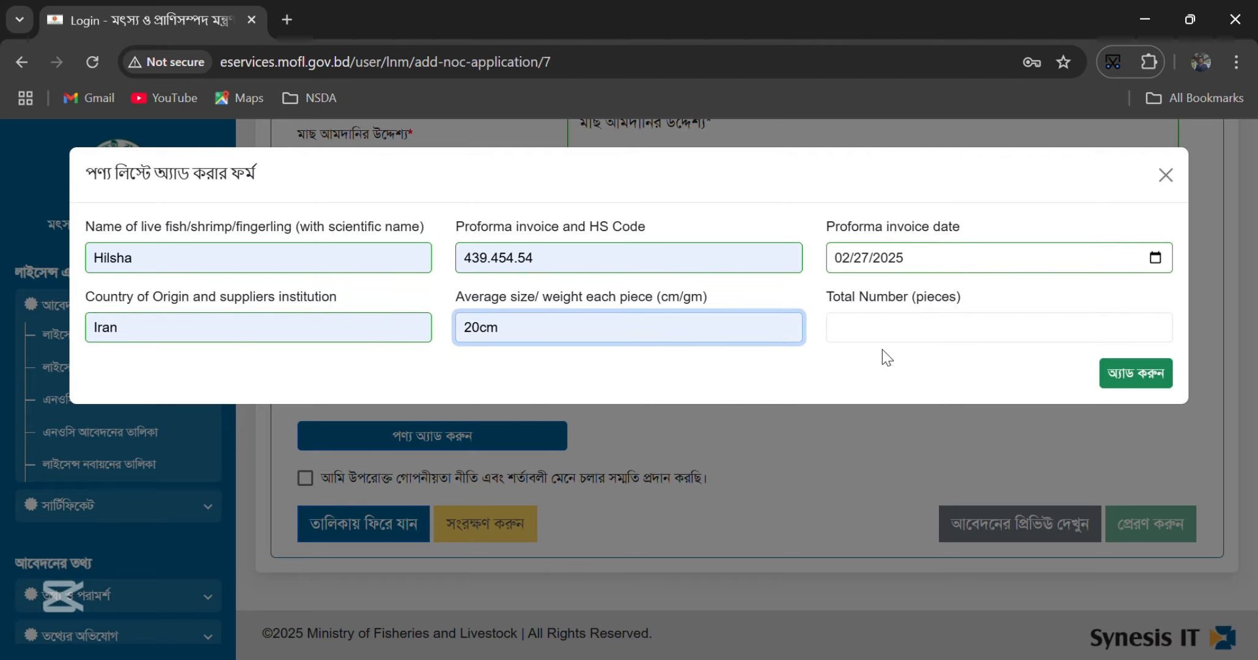
left_click(941, 339)
type("40")
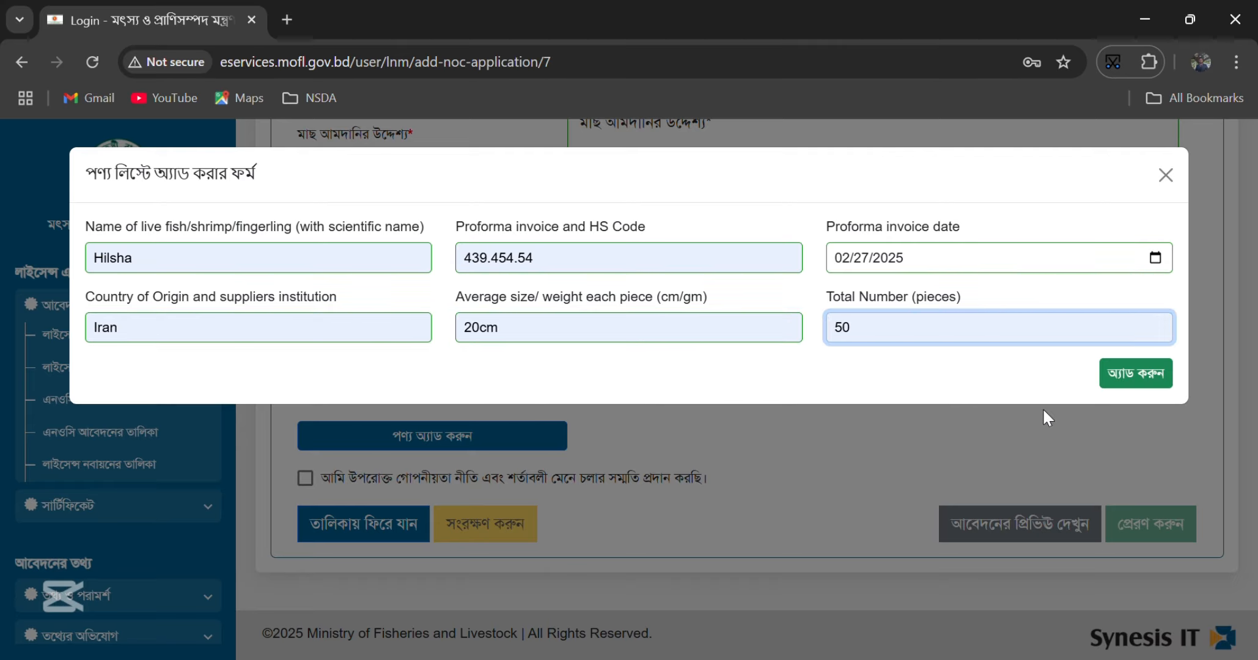
left_click(1130, 376)
scroll(734, 422, "down", 5)
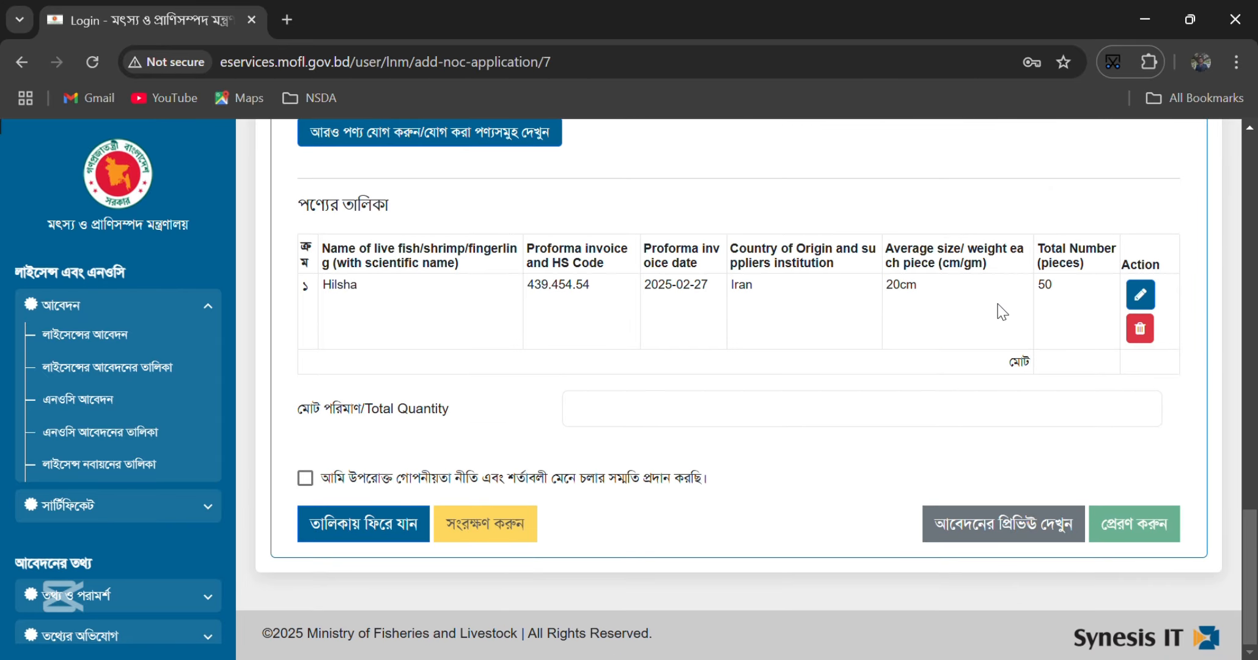
- Copy 50 from the Hilsha row into Total Quantity and remove the leading space
double_click(1050, 296)
key("ctrl+c")
left_click(935, 412)
key("ctrl+v")
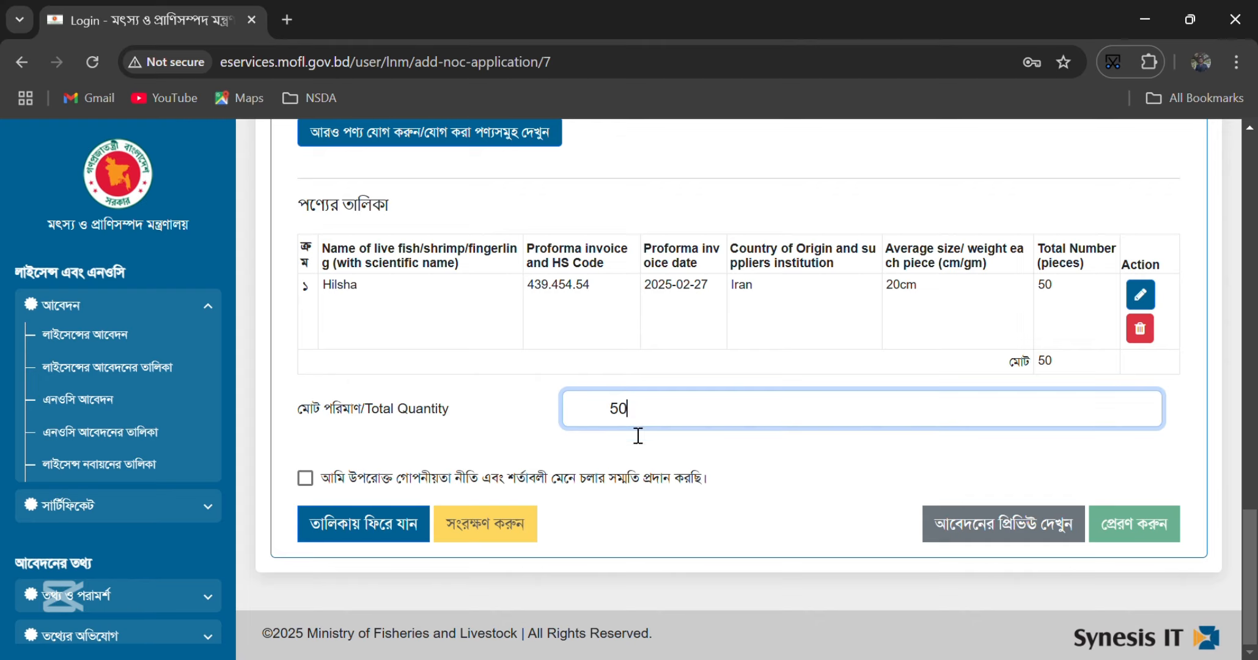
left_click_drag(610, 410, 576, 415)
key("BackSpace")
- Tick the checkbox agreeing to the confidentiality policy and terms
scroll(417, 435, "up", 8)
scroll(419, 440, "up", 10)
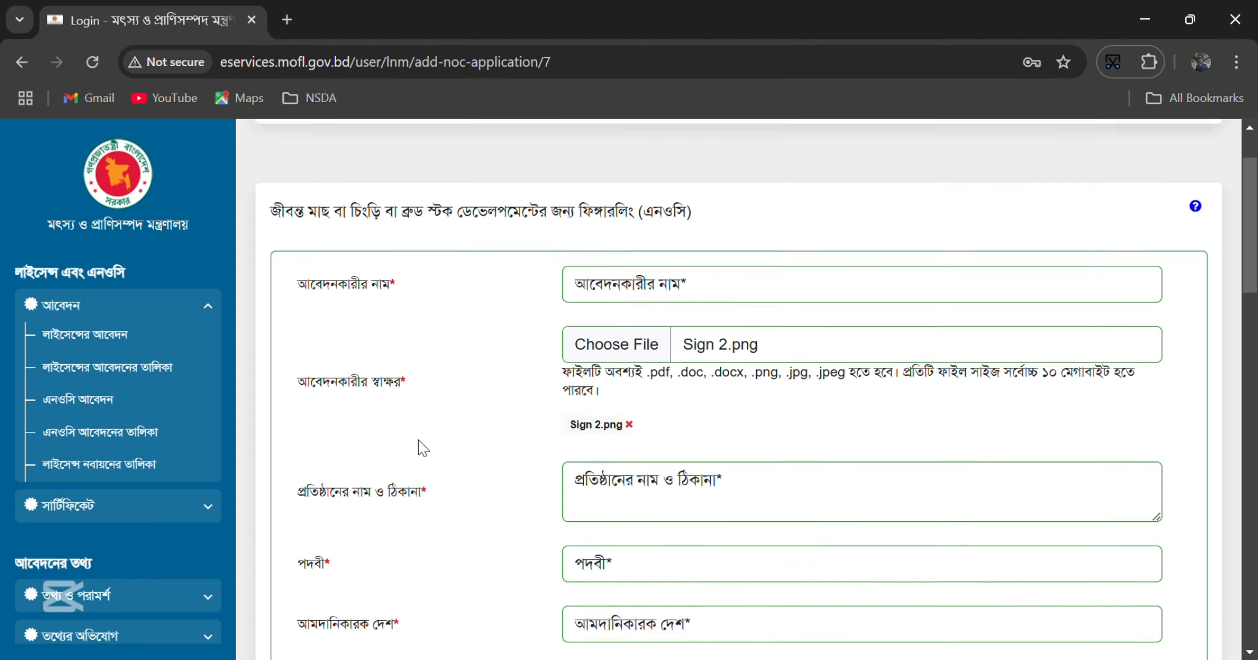
scroll(419, 440, "down", 20)
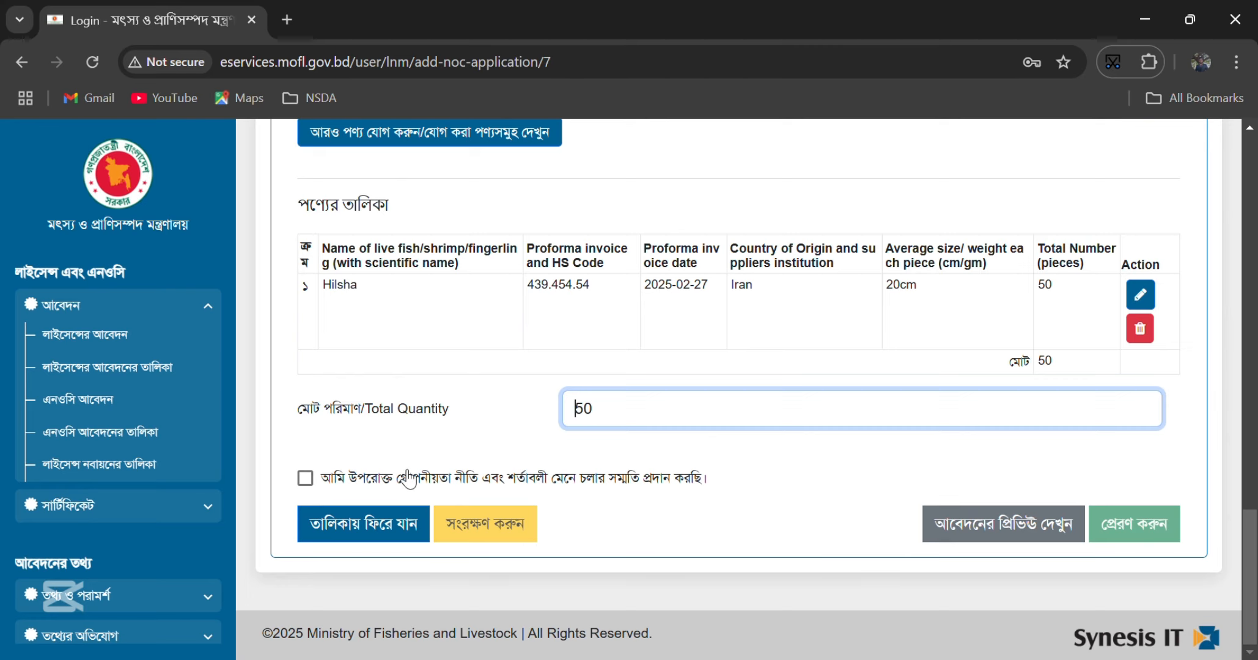
left_click(319, 484)
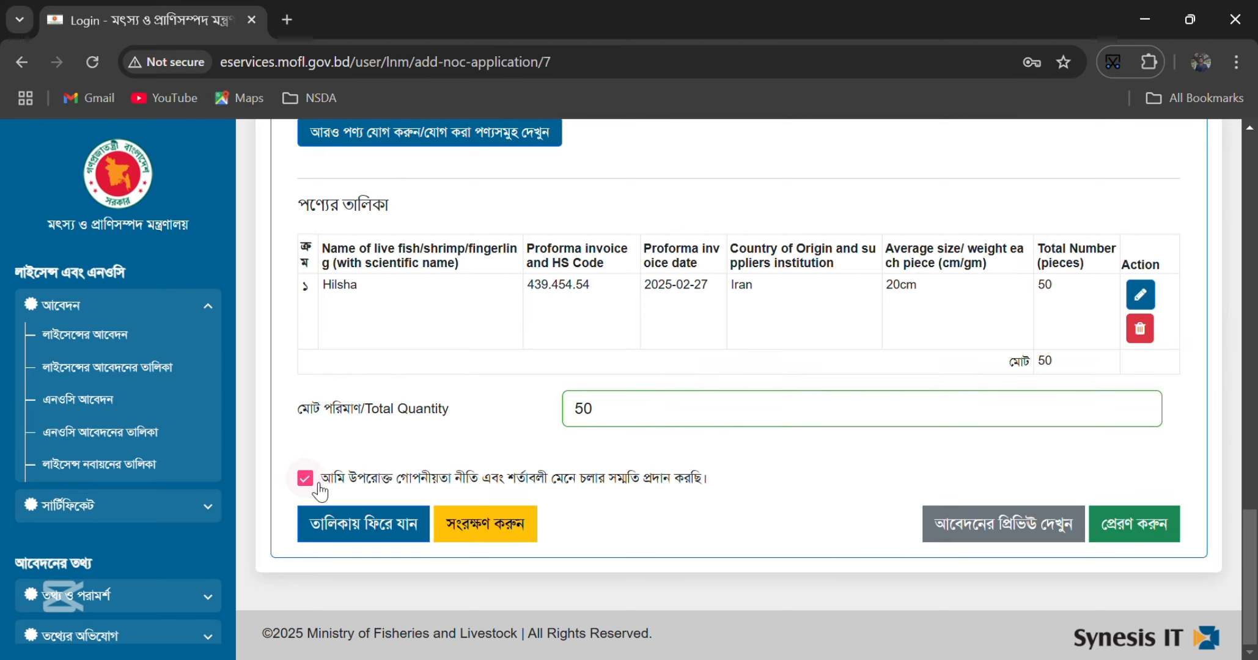
- Preview the generated application letter, read through it, and close it
left_click(954, 524)
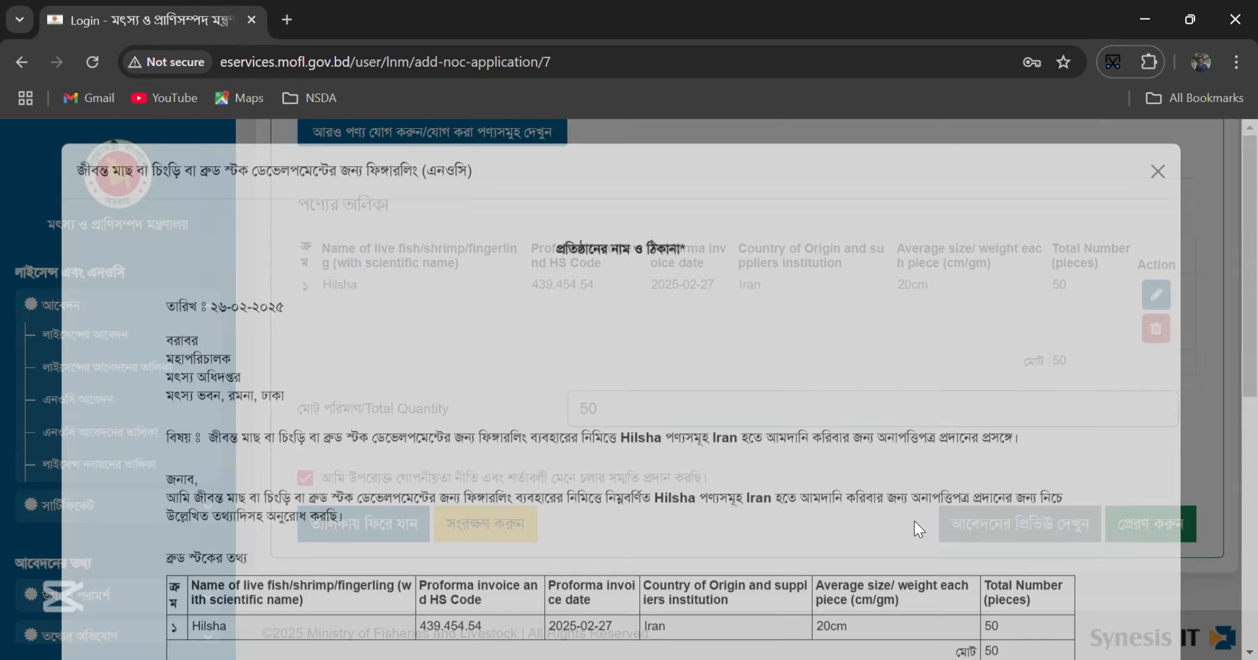
scroll(525, 445, "down", 6)
scroll(525, 445, "up", 9)
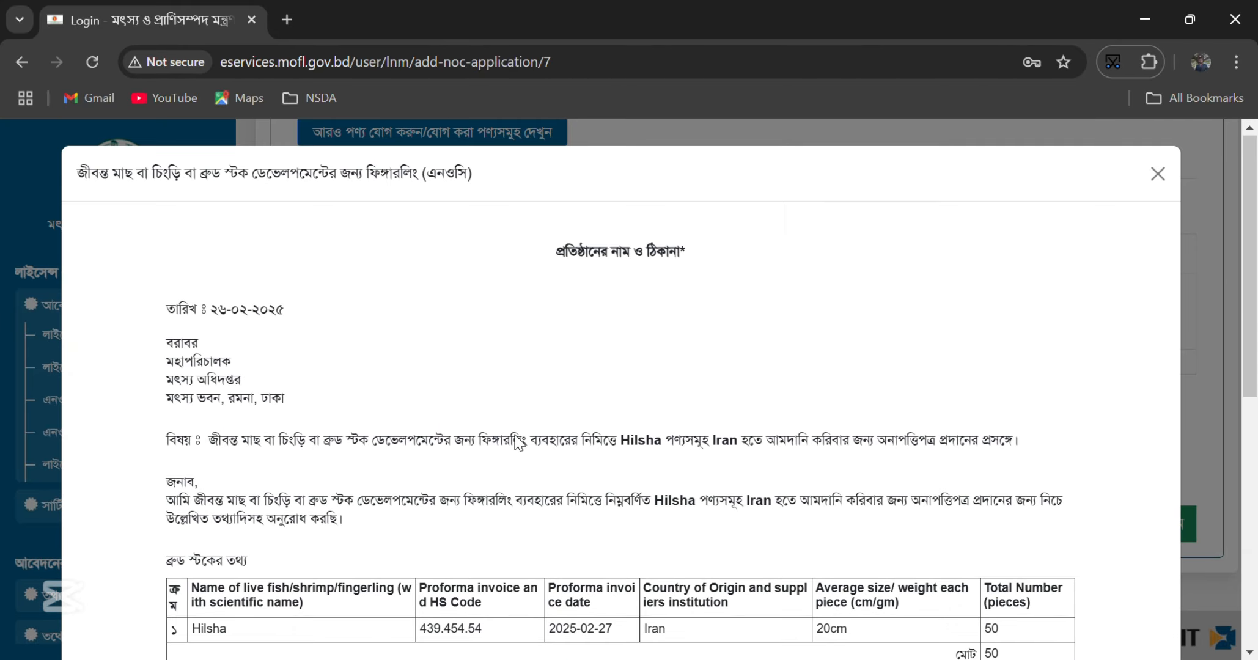
left_click(1169, 178)
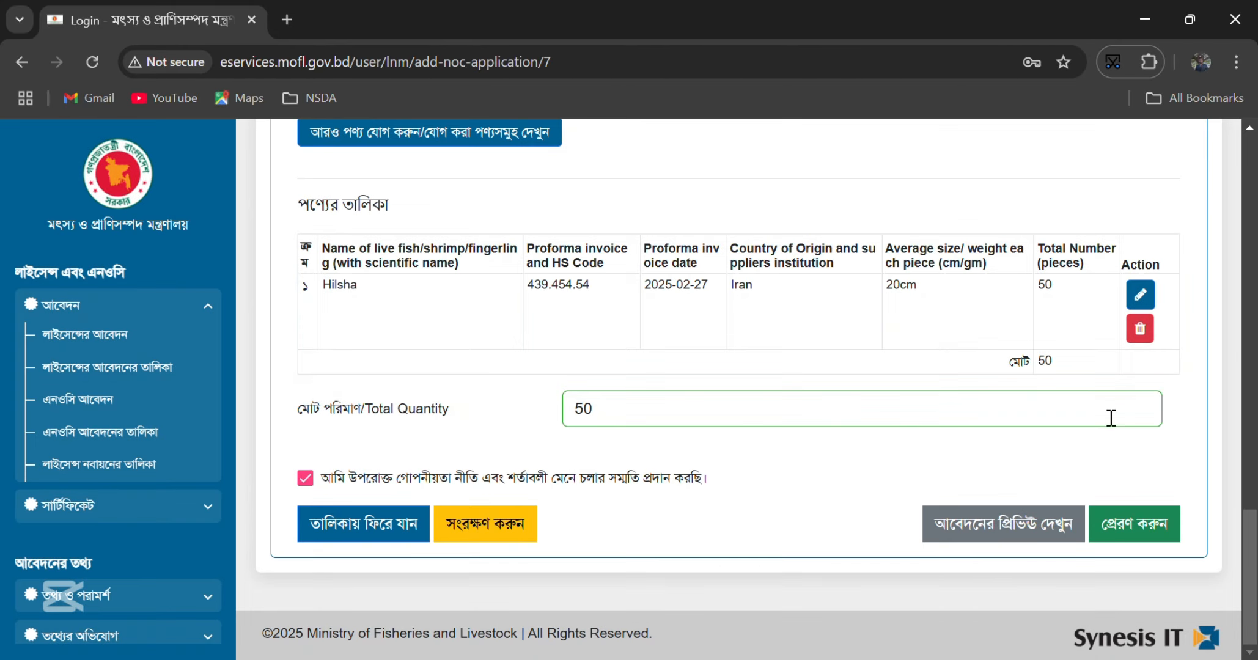
- Submit the completed NOC application with the green submit button
scroll(795, 500, "up", 10)
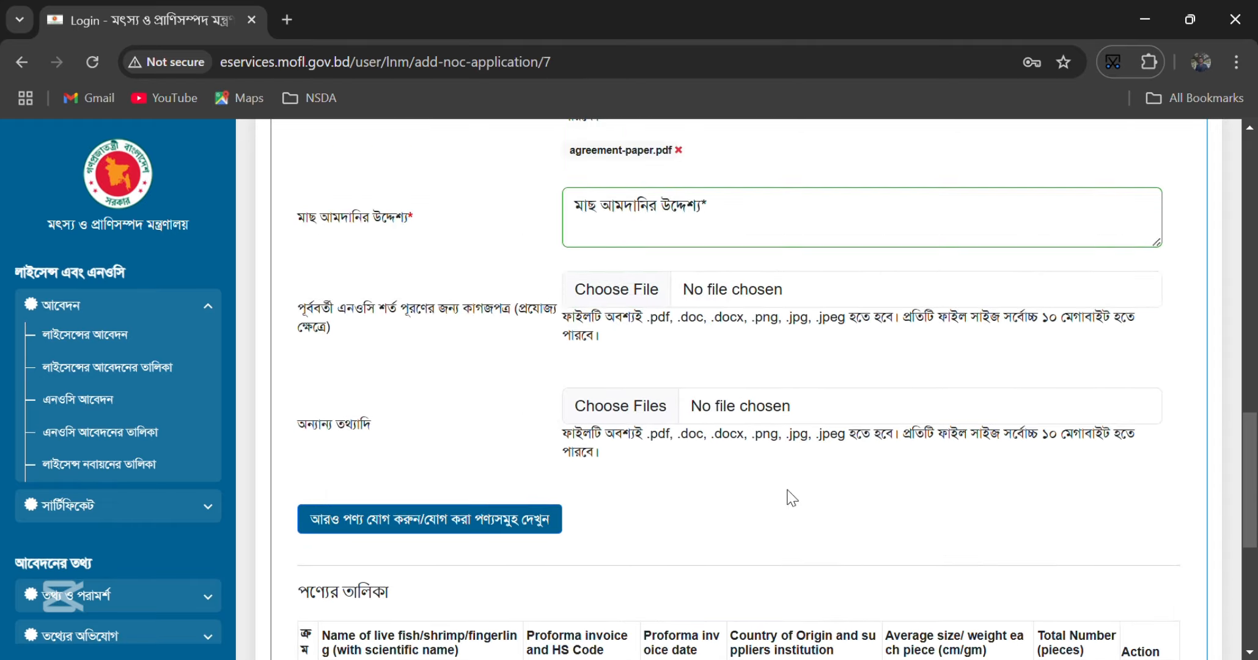
scroll(791, 501, "down", 10)
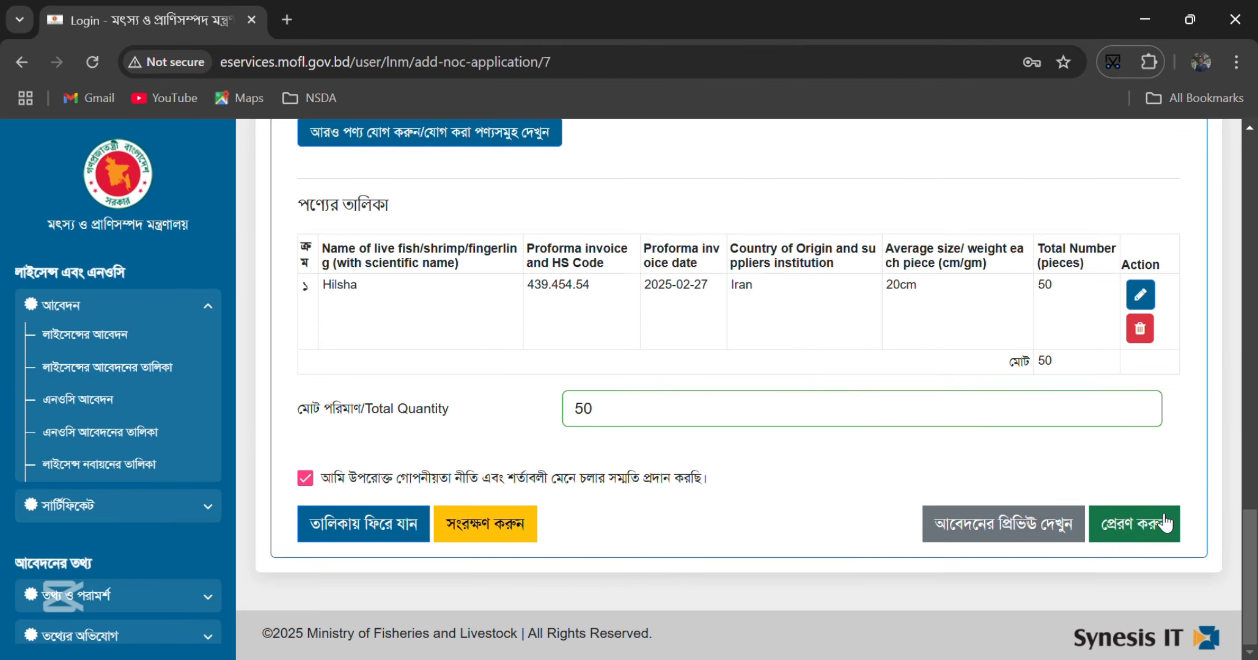
left_click(1104, 527)
left_click(782, 450)
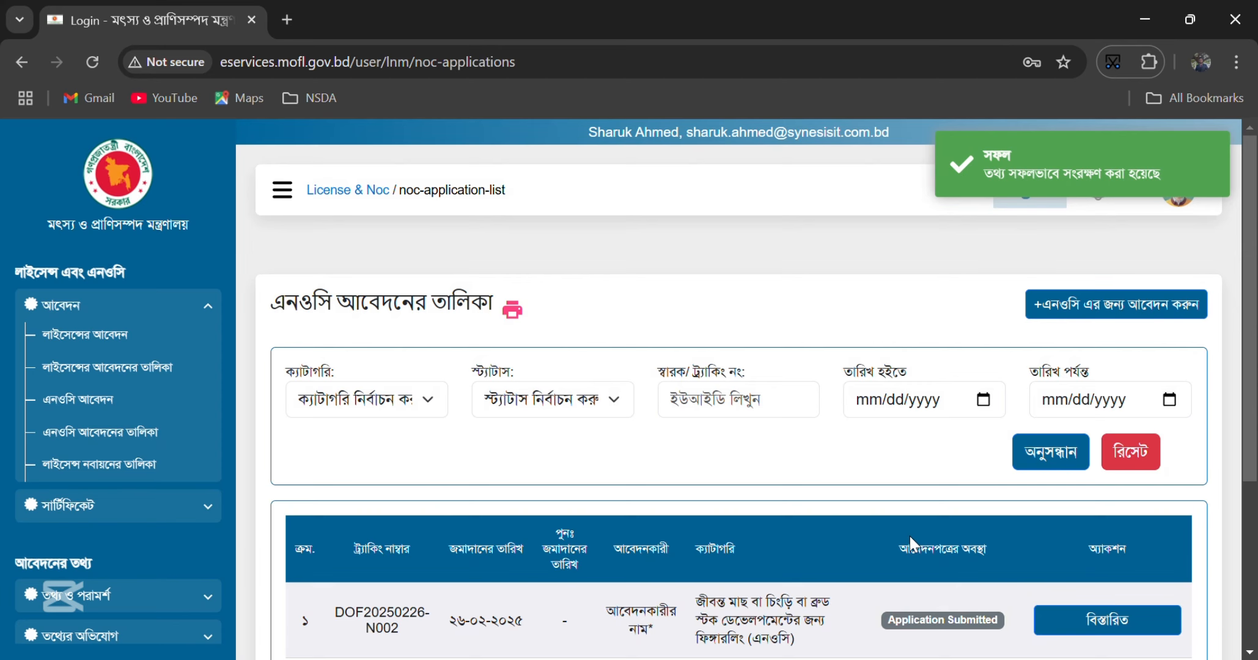
scroll(909, 535, "down", 5)
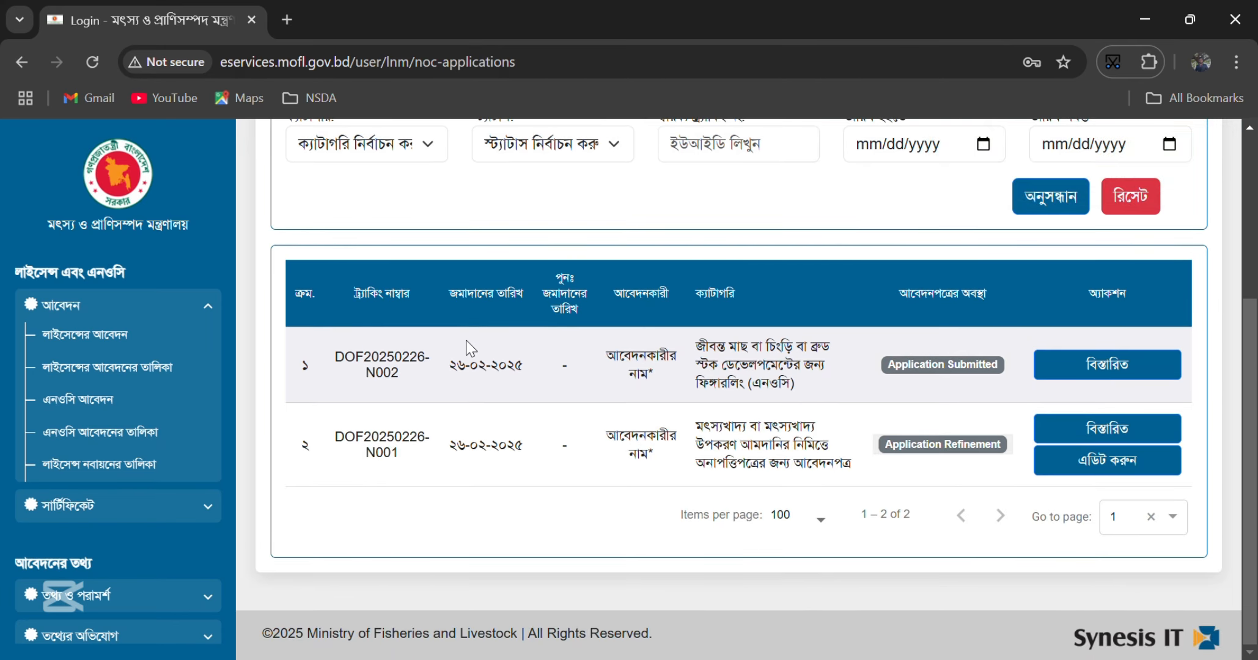
left_click_drag(345, 356, 946, 372)
scroll(800, 429, "up", 4)
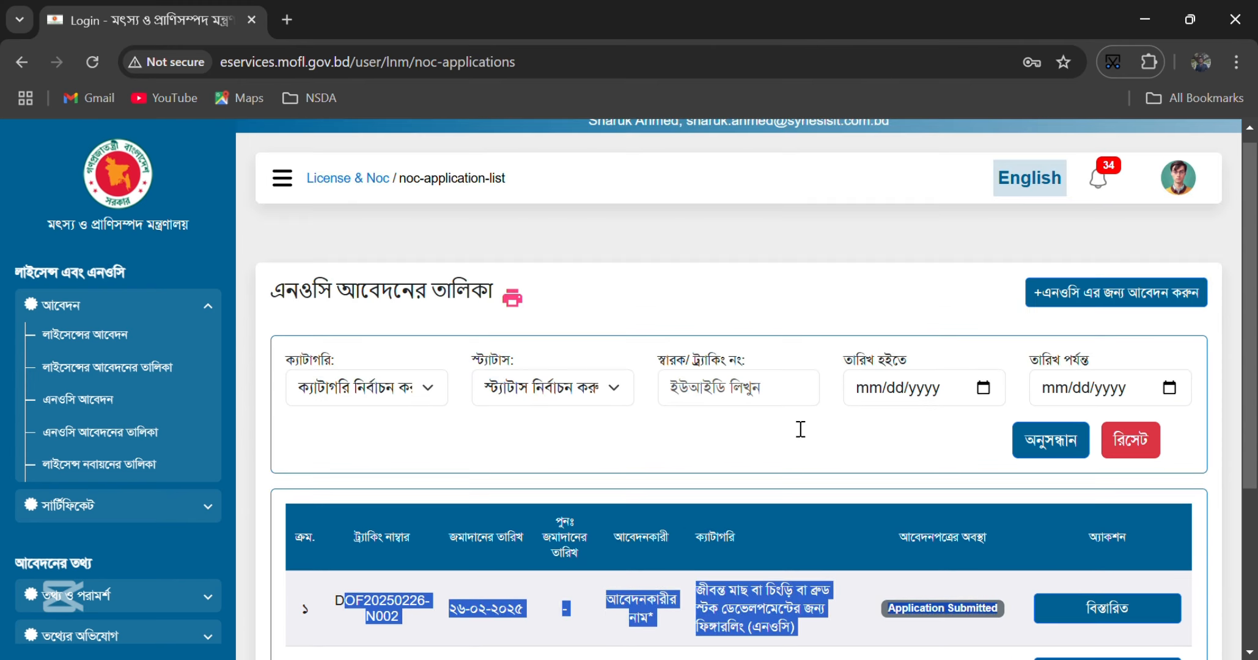